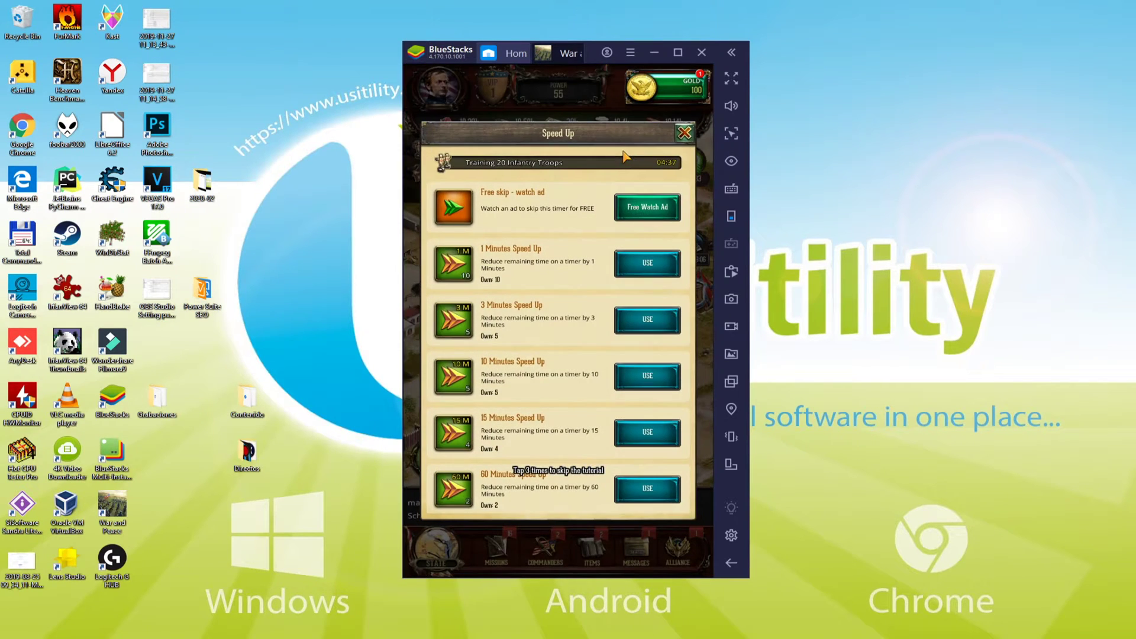
Step: Apply a 10-minute training speed-up, then march troops against the Agar Gun and return to town
{"action": "left_click", "coordinate": [651, 379]}
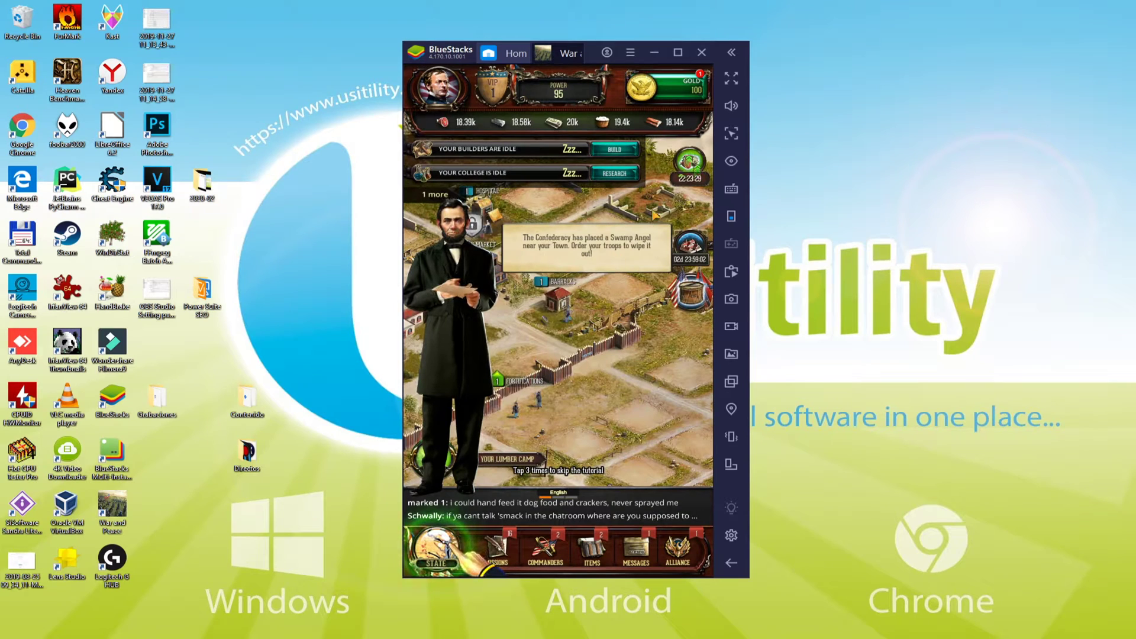
{"action": "left_click", "coordinate": [655, 217]}
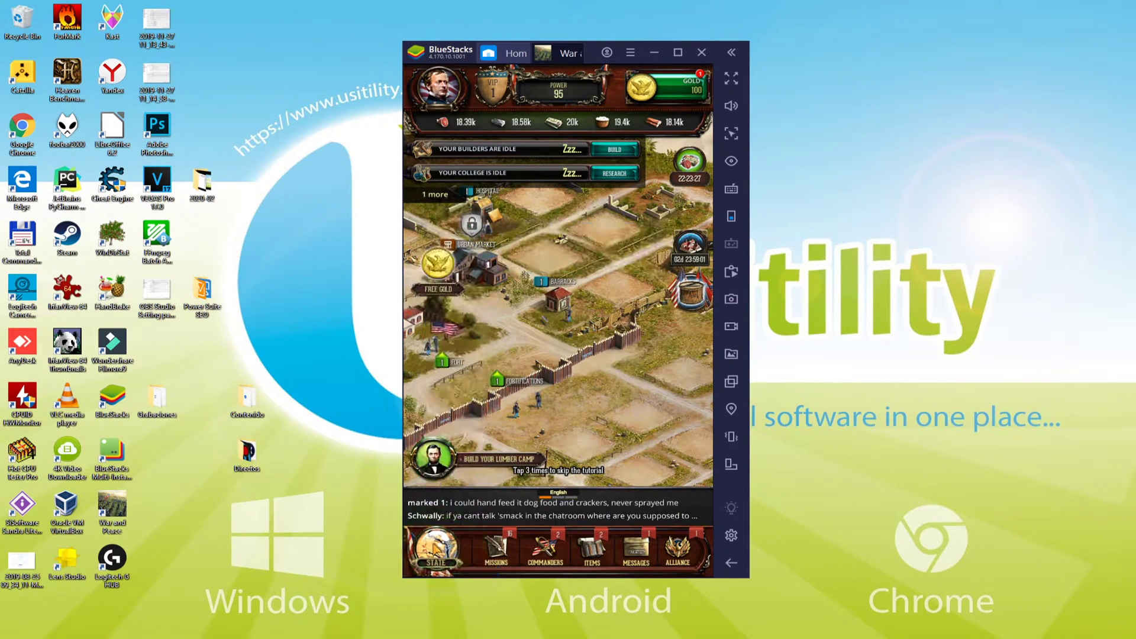
{"action": "left_click", "coordinate": [436, 550]}
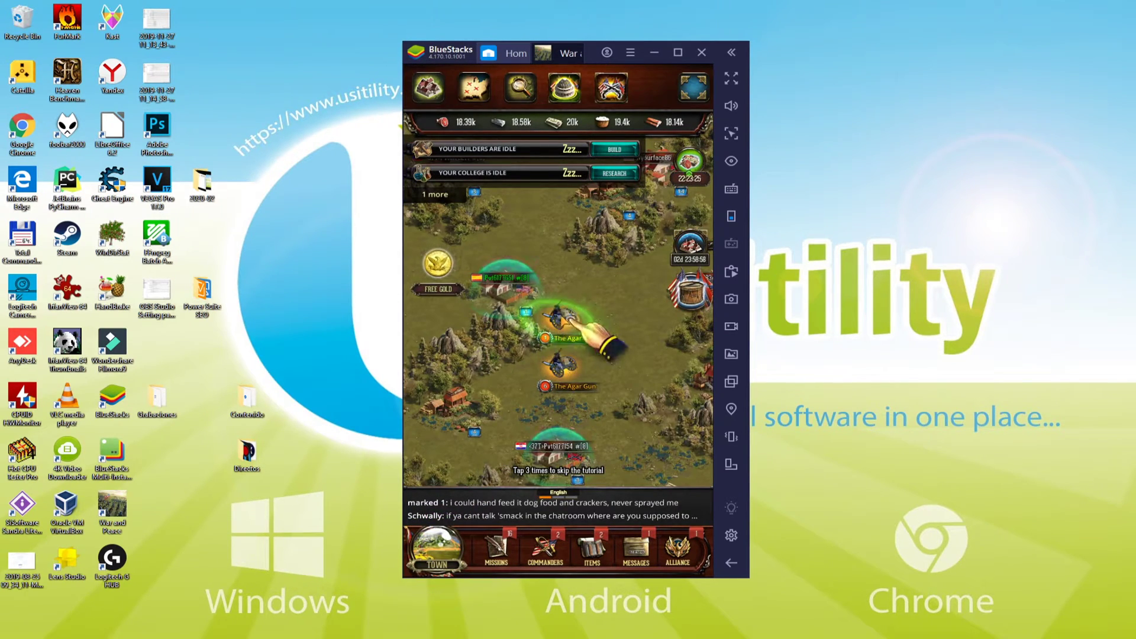
{"action": "left_click", "coordinate": [559, 320]}
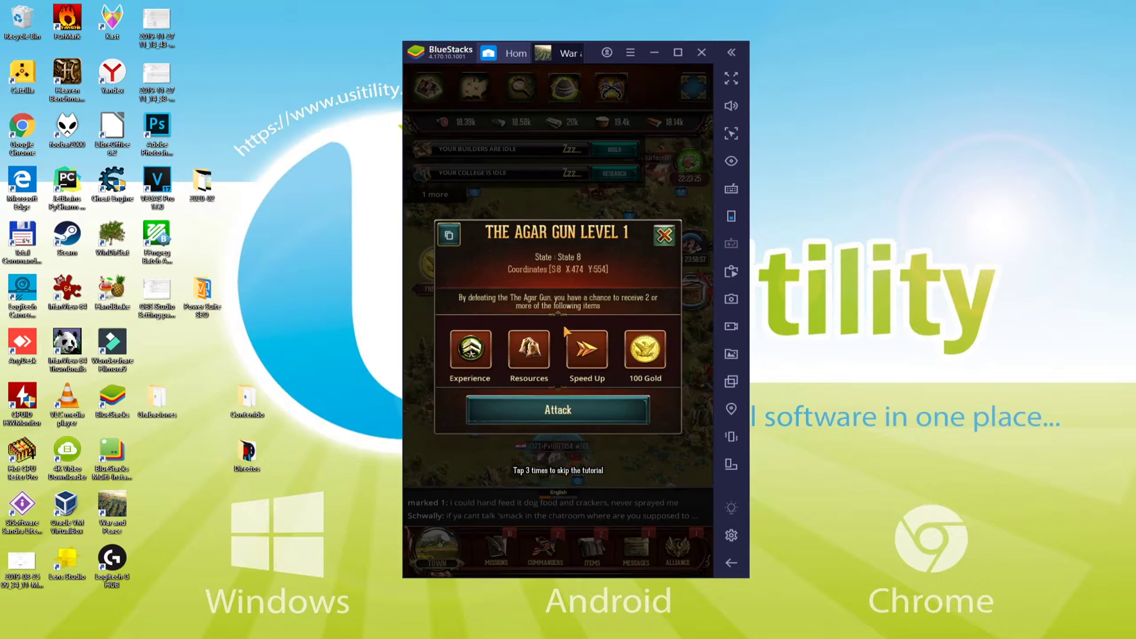
{"action": "left_click", "coordinate": [568, 412]}
{"action": "left_click", "coordinate": [617, 497]}
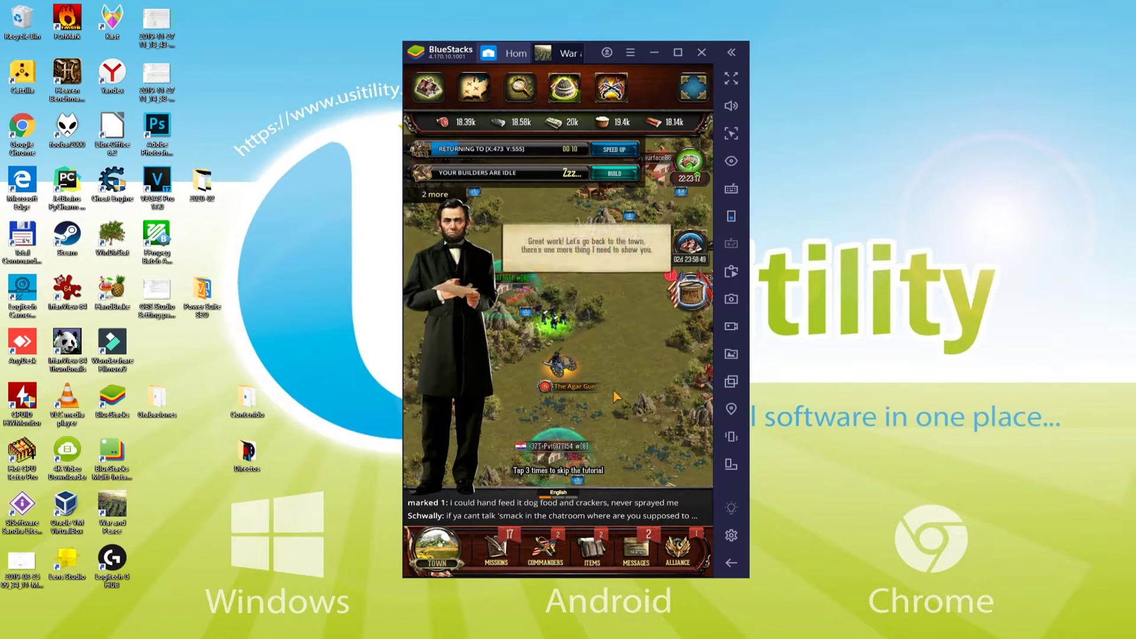
{"action": "left_click", "coordinate": [436, 550]}
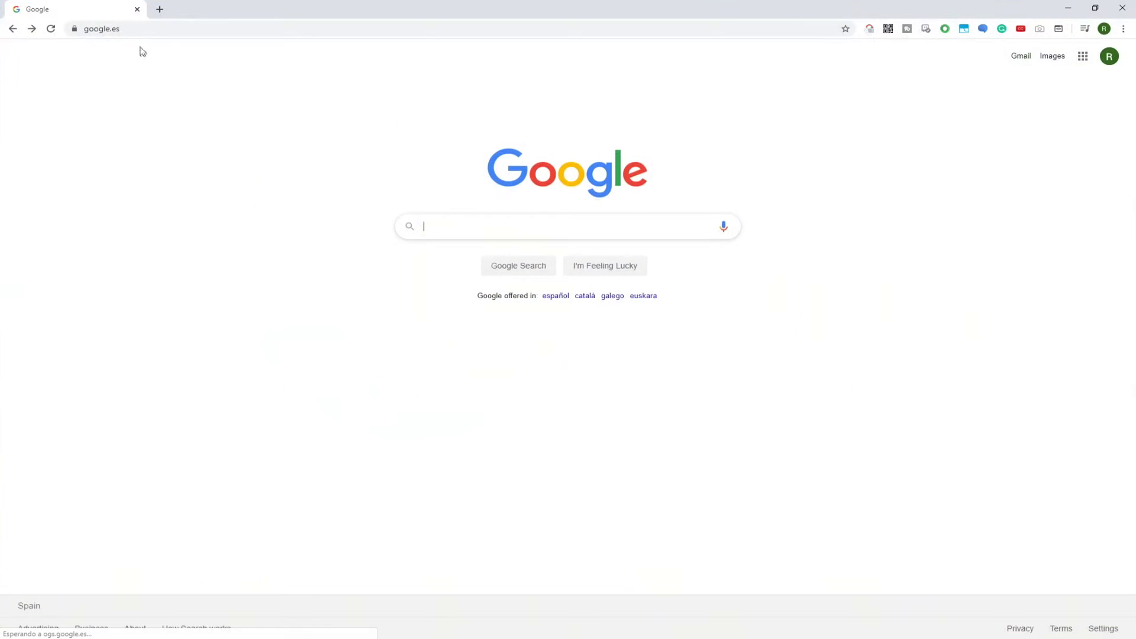
Step: Paste the bstk.me War and Peace link into Chrome's address bar and load the download page
{"action": "left_click", "coordinate": [136, 28]}
{"action": "type", "text": "https://bstk.me/nytBO3uk8"}
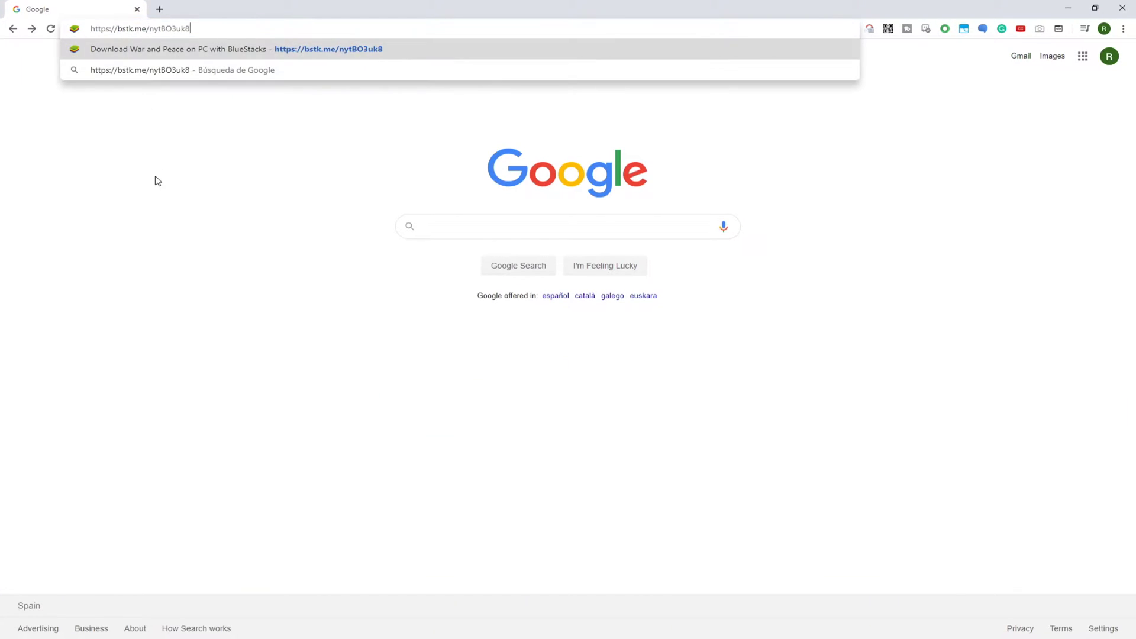
{"action": "key", "text": "Return"}
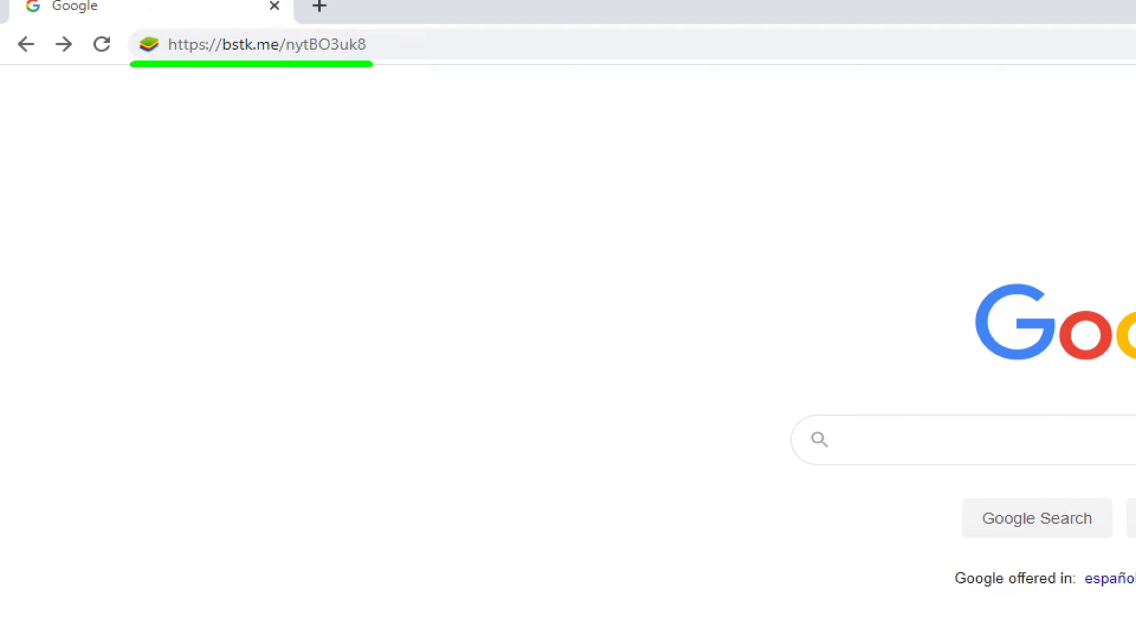
{"action": "left_click", "coordinate": [220, 25]}
{"action": "key", "text": "Return"}
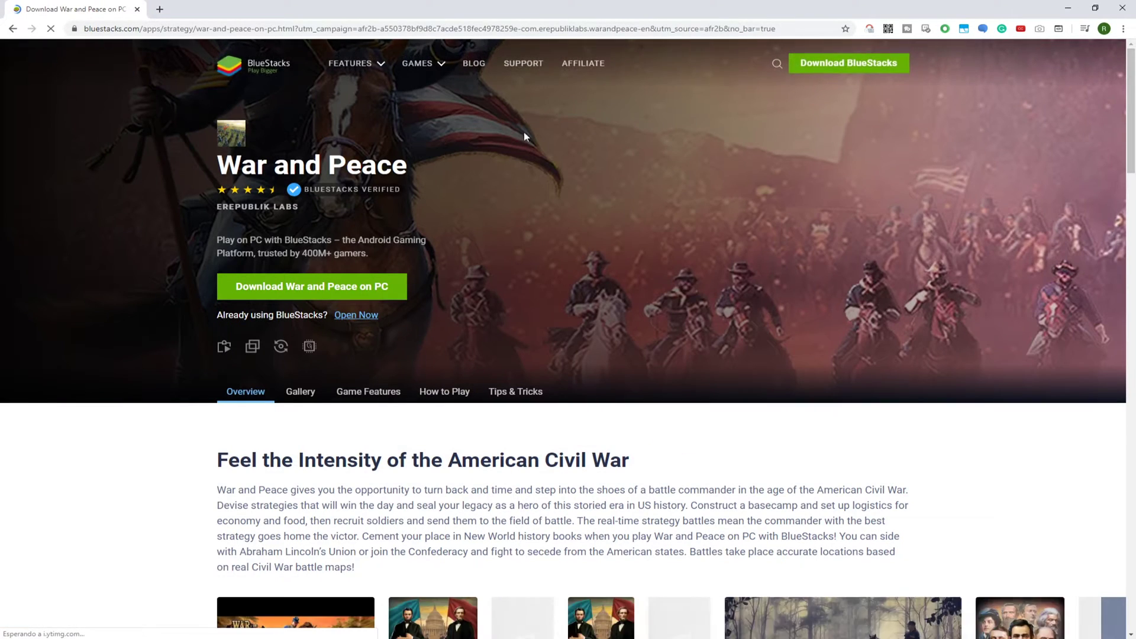
Step: Scroll down through the War and Peace page sections and back up to the top
{"action": "scroll", "coordinate": [527, 130], "scroll_direction": "down", "scroll_amount": 15}
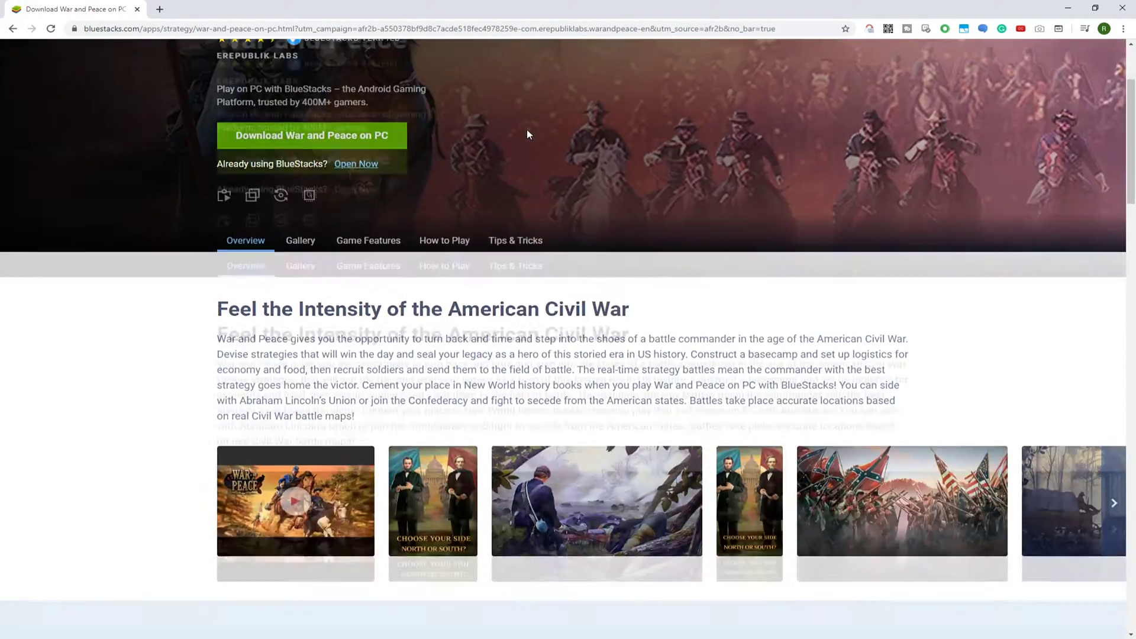
{"action": "scroll", "coordinate": [525, 136], "scroll_direction": "down", "scroll_amount": 20}
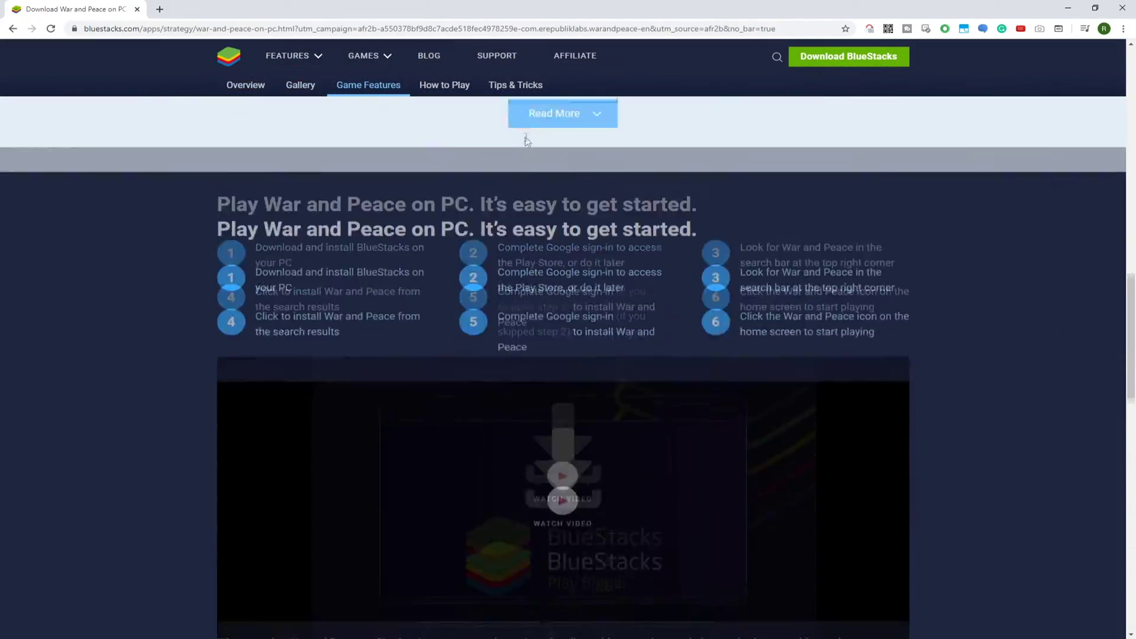
{"action": "scroll", "coordinate": [526, 143], "scroll_direction": "up", "scroll_amount": 18}
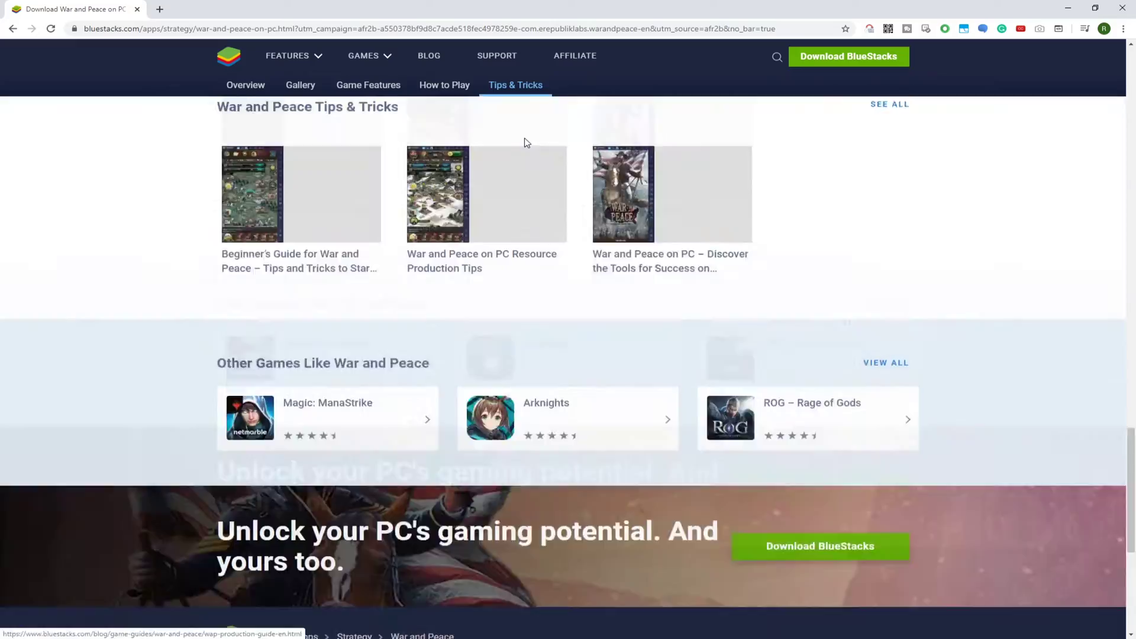
{"action": "scroll", "coordinate": [524, 137], "scroll_direction": "up", "scroll_amount": 8}
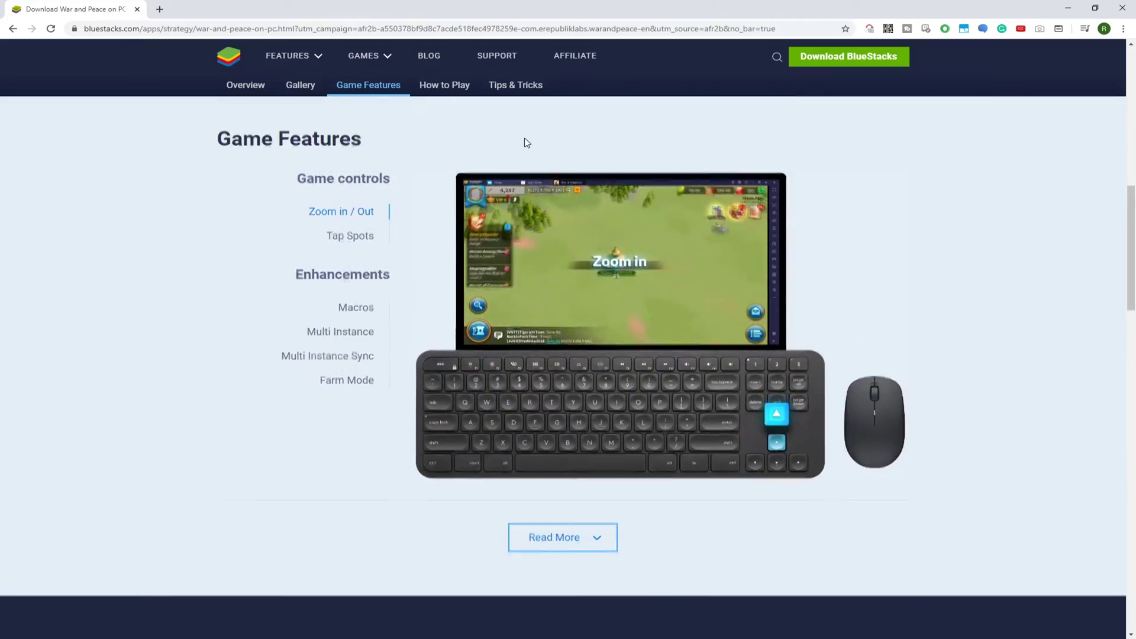
{"action": "scroll", "coordinate": [421, 254], "scroll_direction": "up", "scroll_amount": 6}
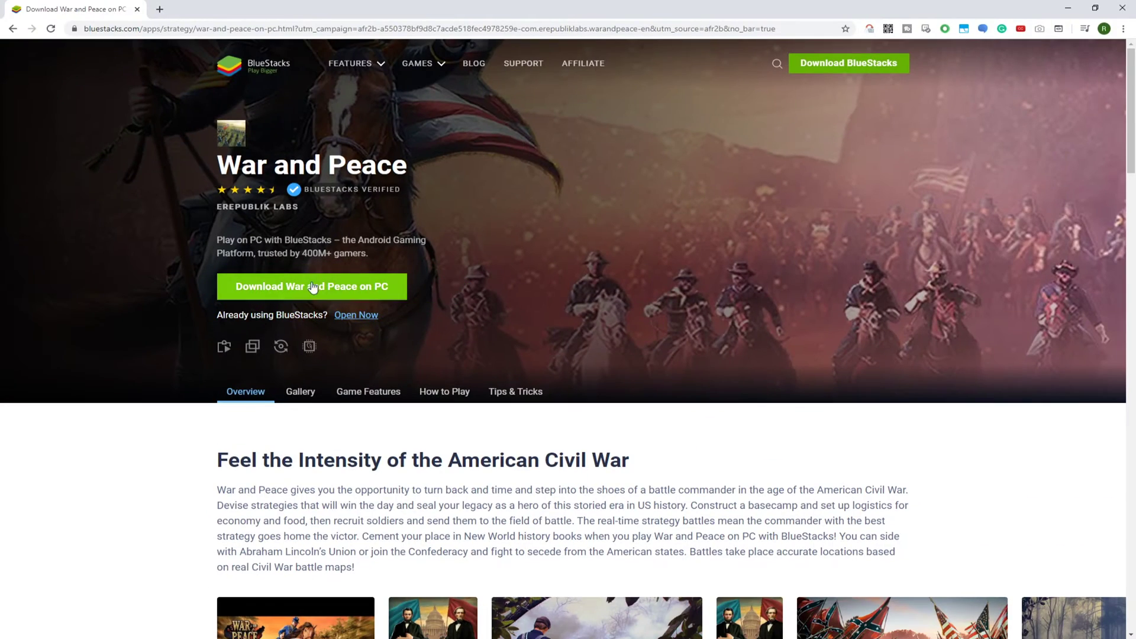
Step: Download BlueStacksInstaller.exe via 'Download War and Peace on PC' and run it
{"action": "left_click", "coordinate": [468, 329]}
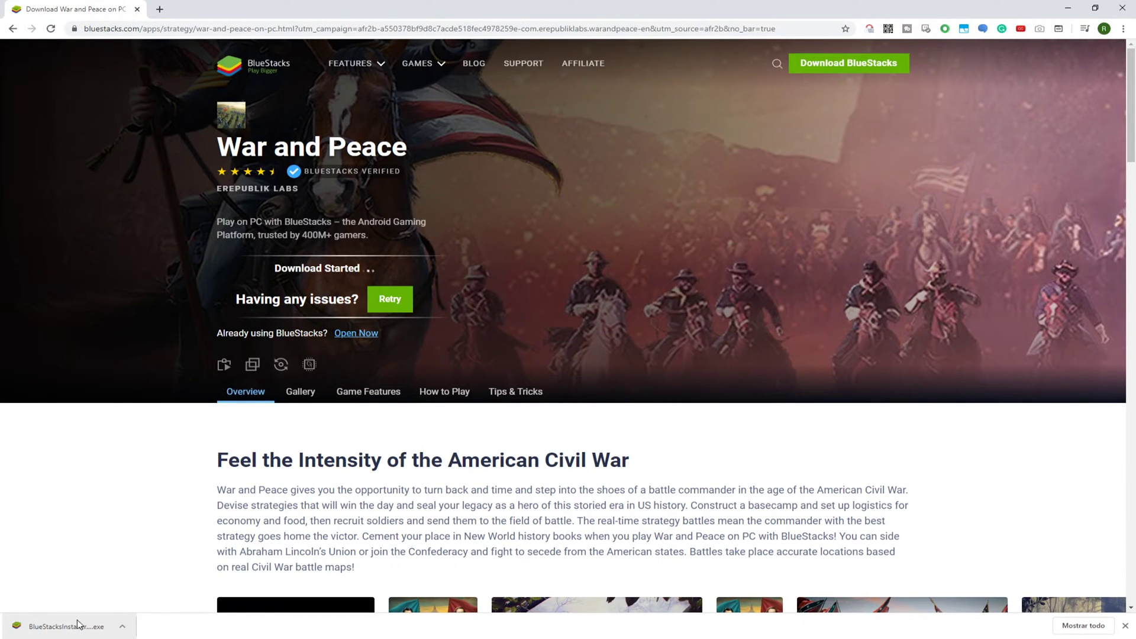
{"action": "left_click", "coordinate": [79, 625]}
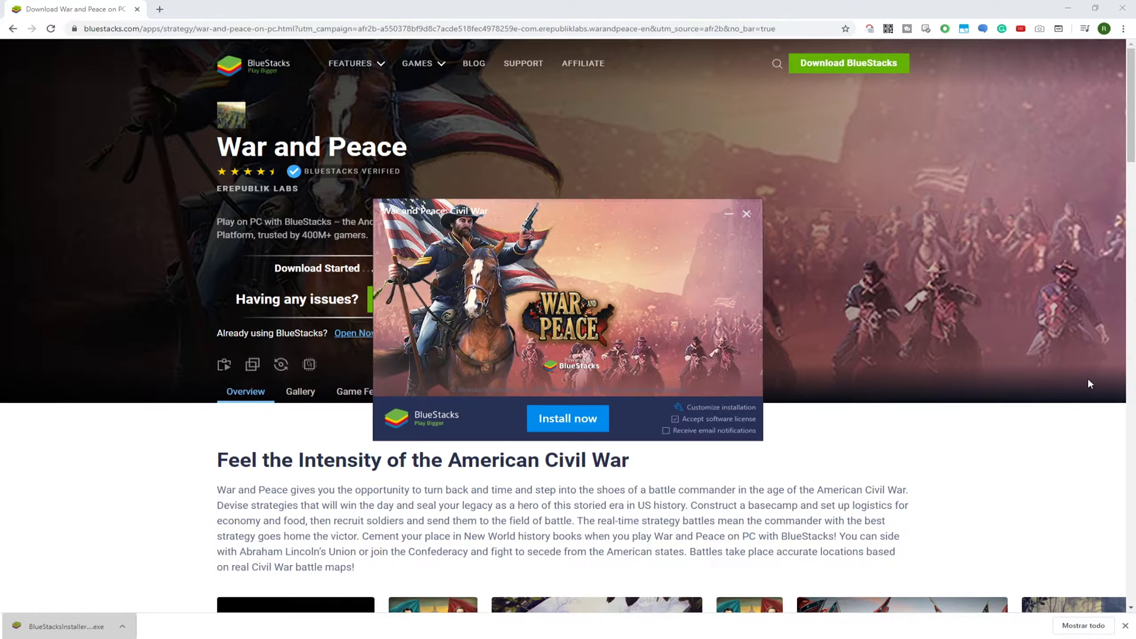
Step: Minimize Chrome, keep the default C:\ProgramData\BlueStacks data folder, and install BlueStacks
{"action": "left_click", "coordinate": [1069, 13]}
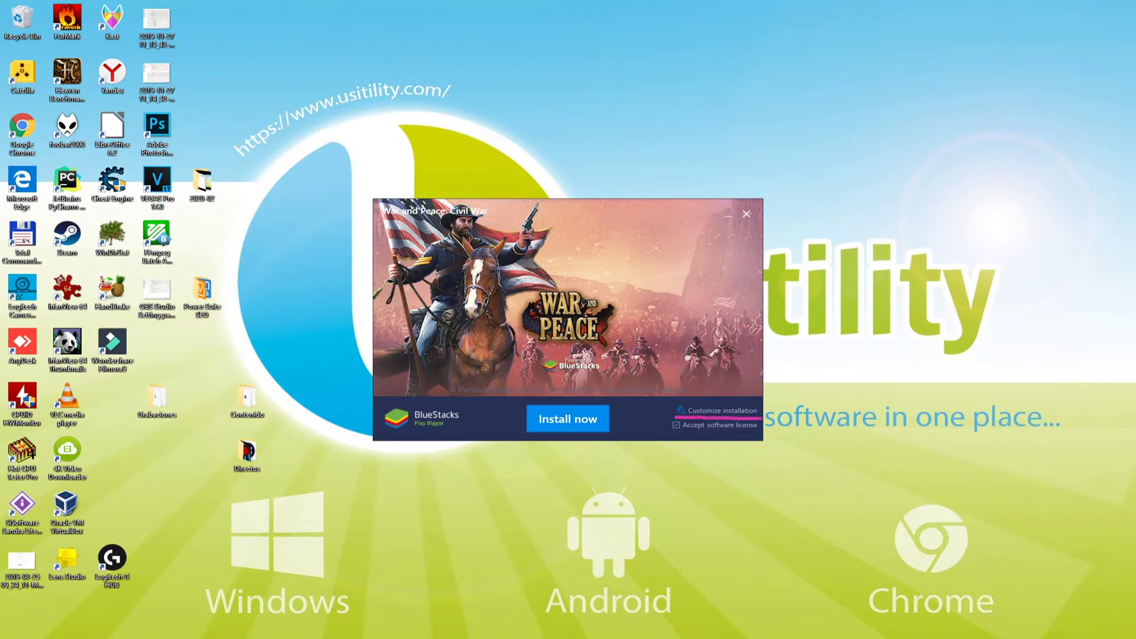
{"action": "left_click", "coordinate": [707, 412]}
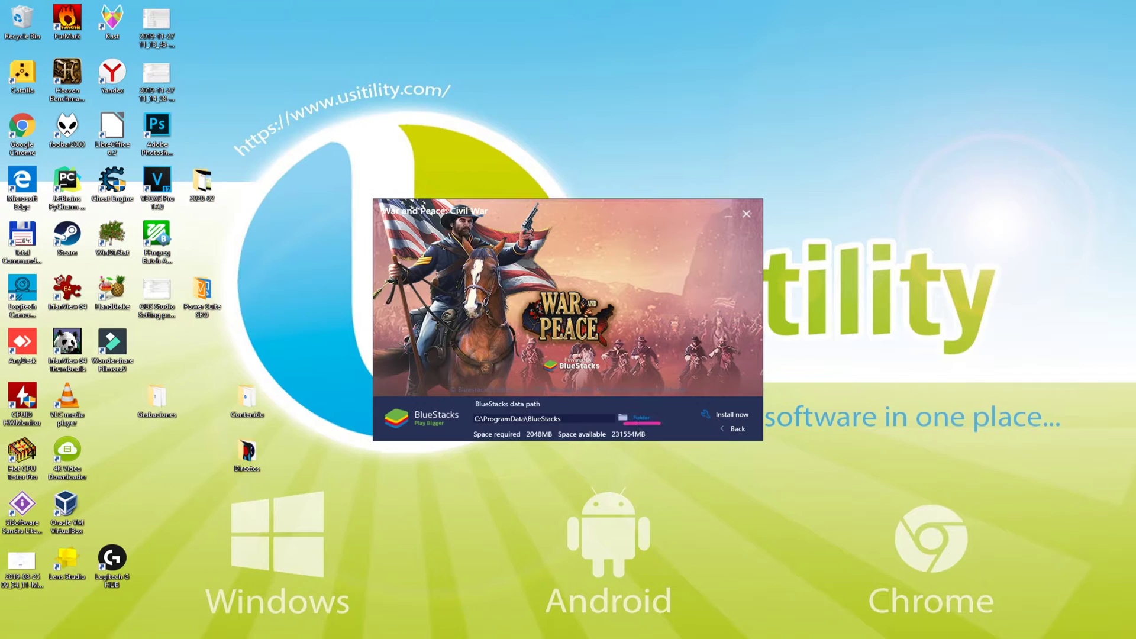
{"action": "left_click", "coordinate": [640, 417]}
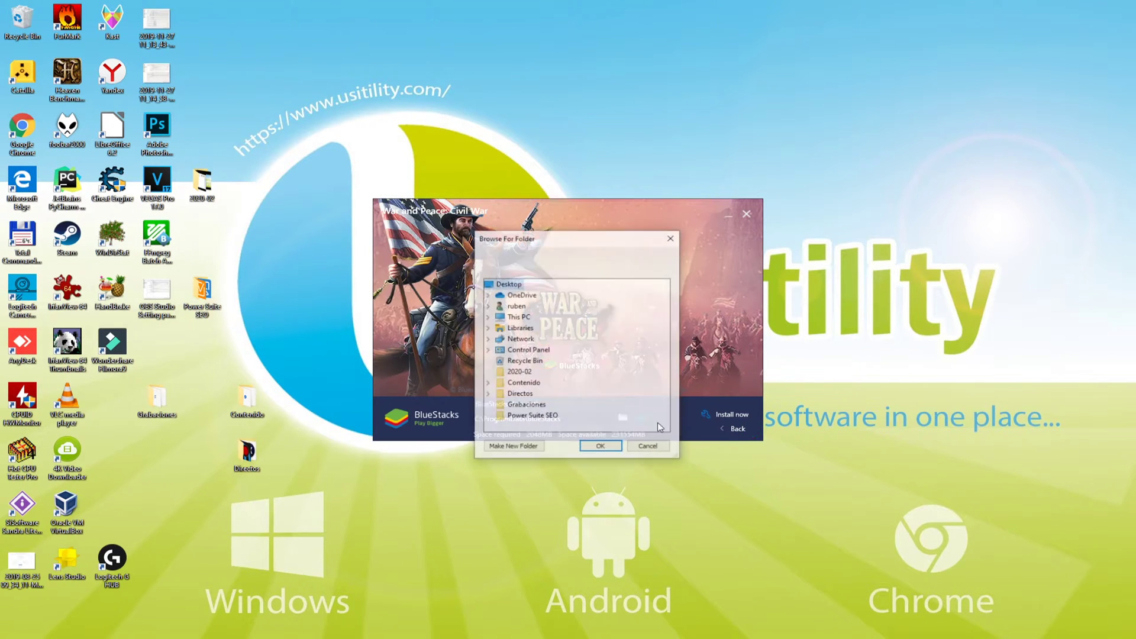
{"action": "left_click", "coordinate": [649, 446]}
{"action": "left_click", "coordinate": [734, 429]}
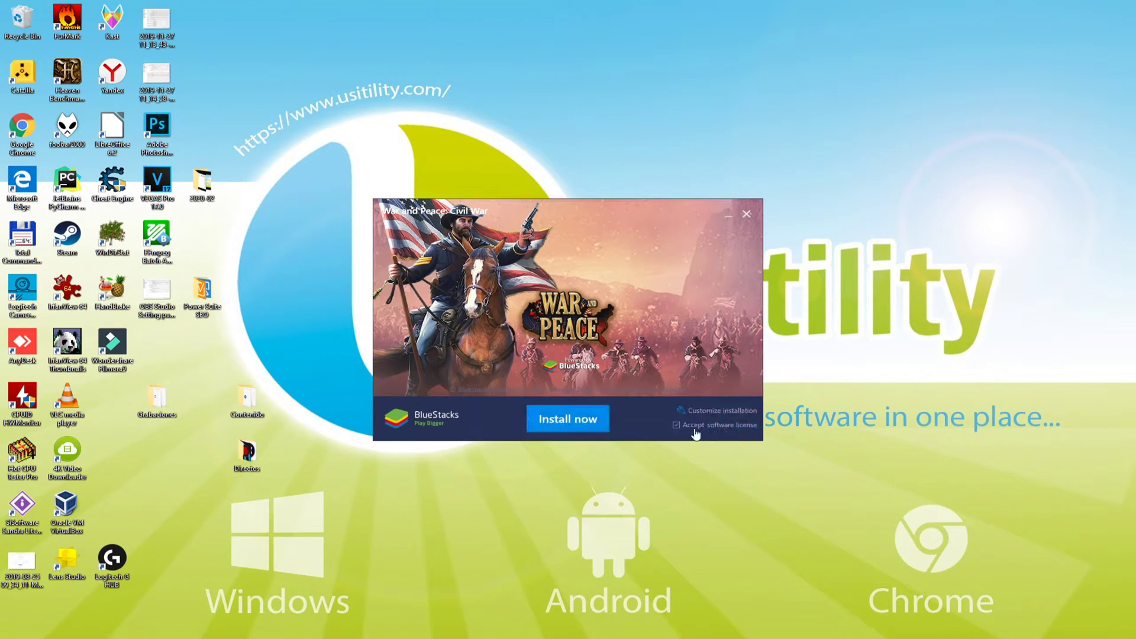
{"action": "left_click", "coordinate": [571, 423]}
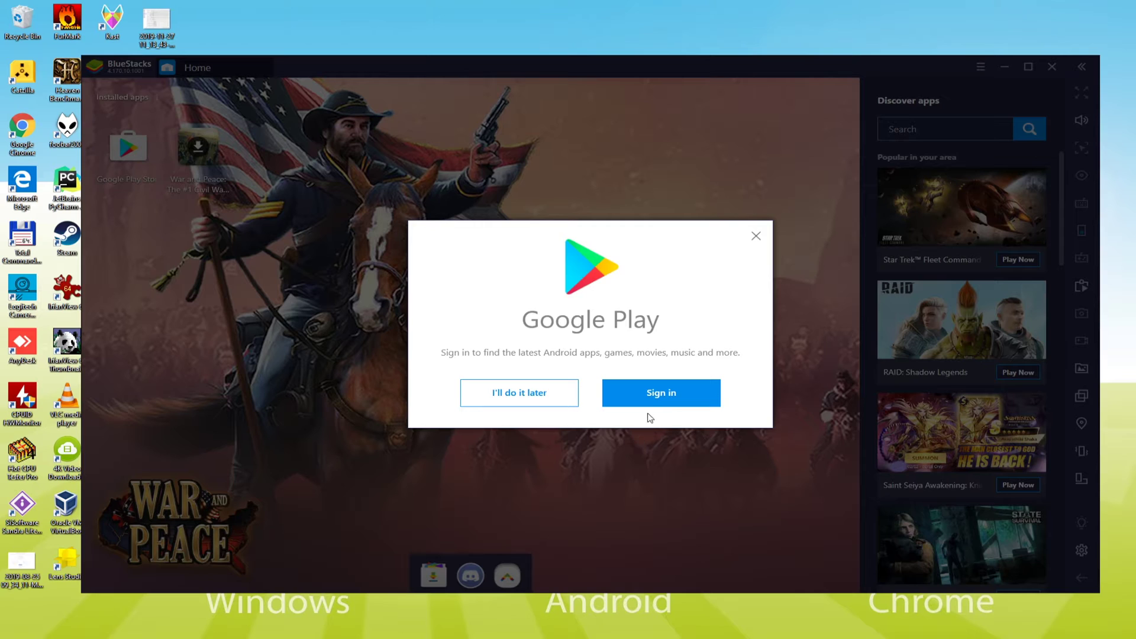
Step: Choose Sign in on the Google Play prompt and start the Google account sign-in
{"action": "left_click", "coordinate": [660, 396]}
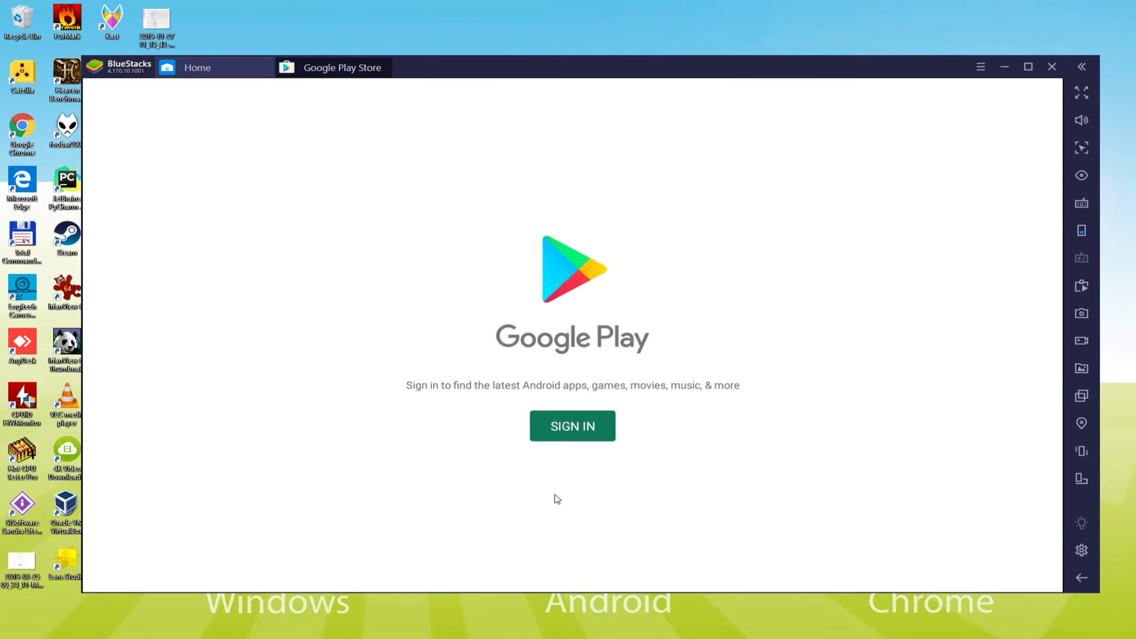
{"action": "left_click", "coordinate": [574, 427]}
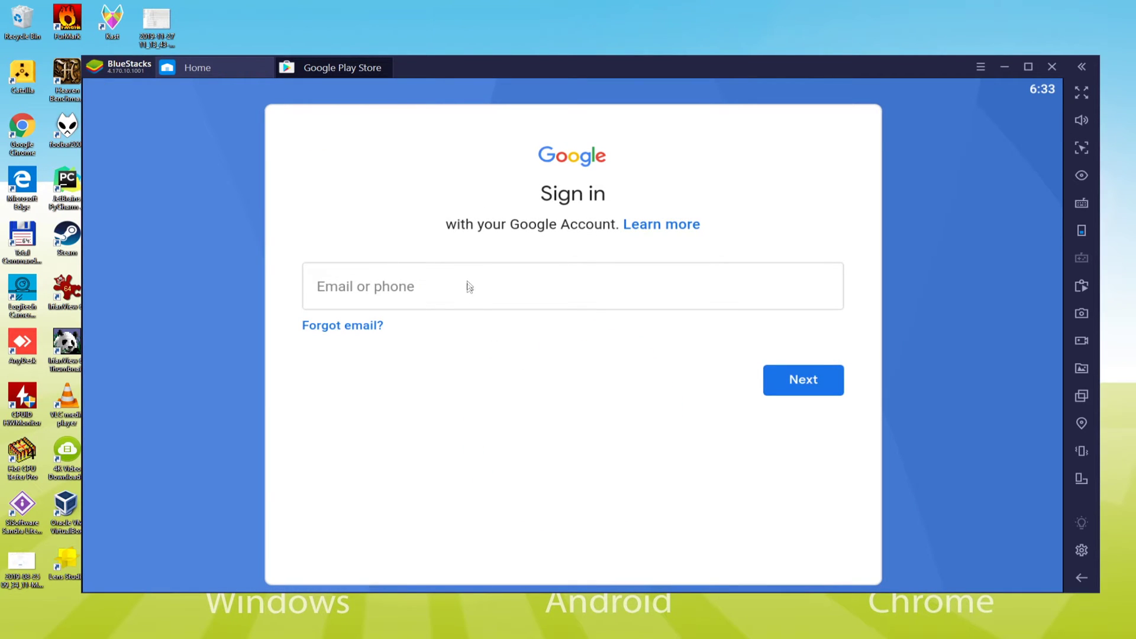
Step: Enter the account email, agree to the terms, turn off Google Drive backup, and accept
{"action": "left_click", "coordinate": [470, 286]}
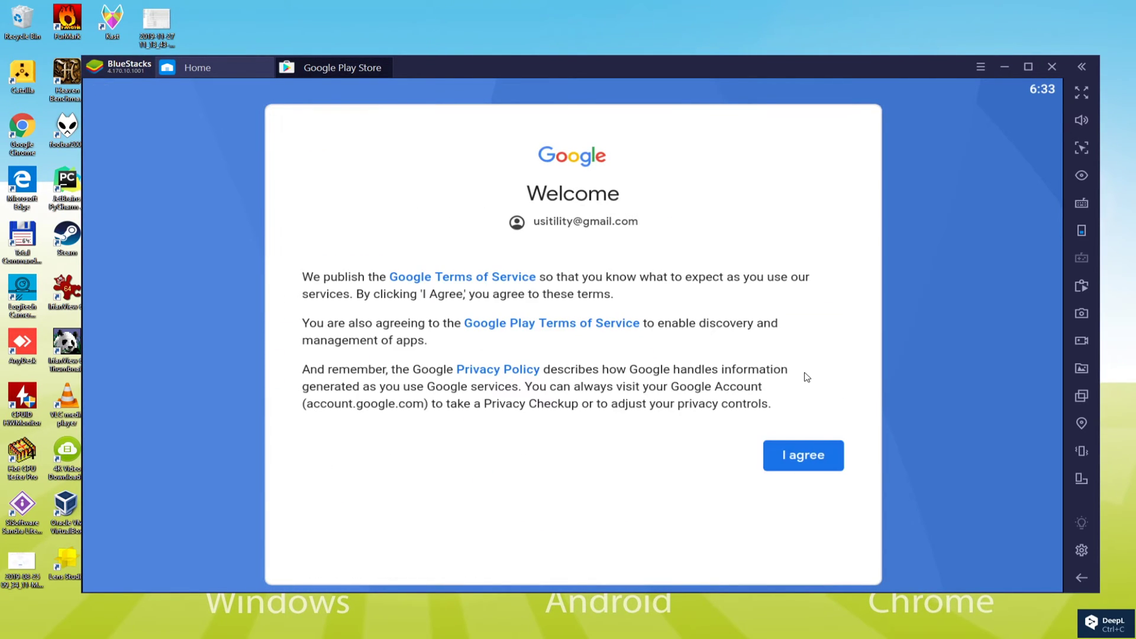
{"action": "left_click", "coordinate": [802, 456]}
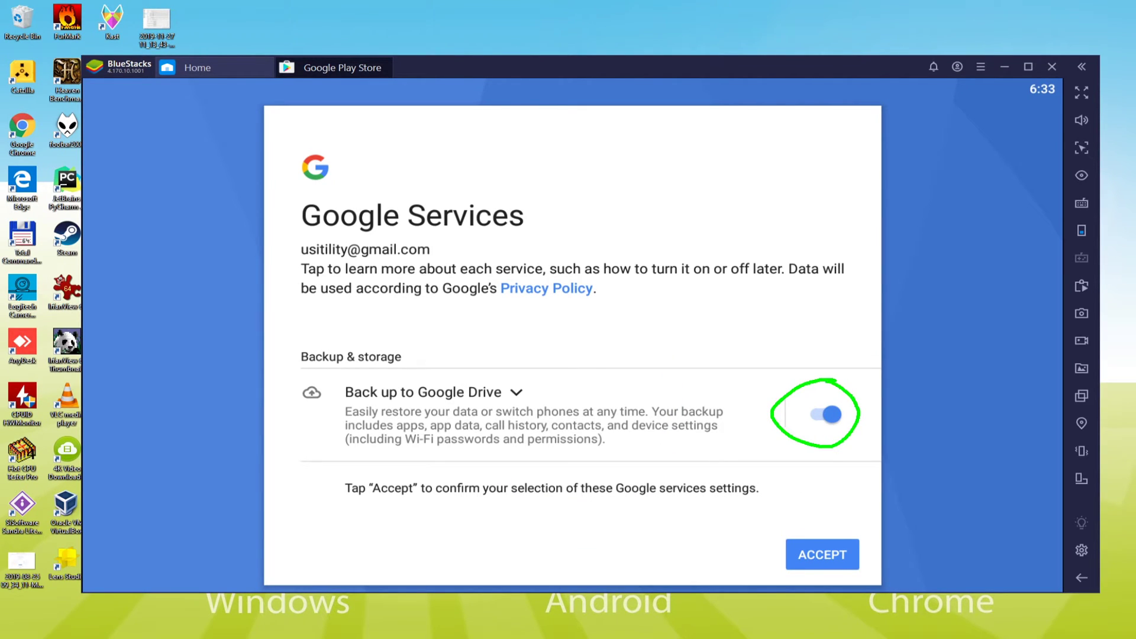
{"action": "left_click", "coordinate": [834, 418]}
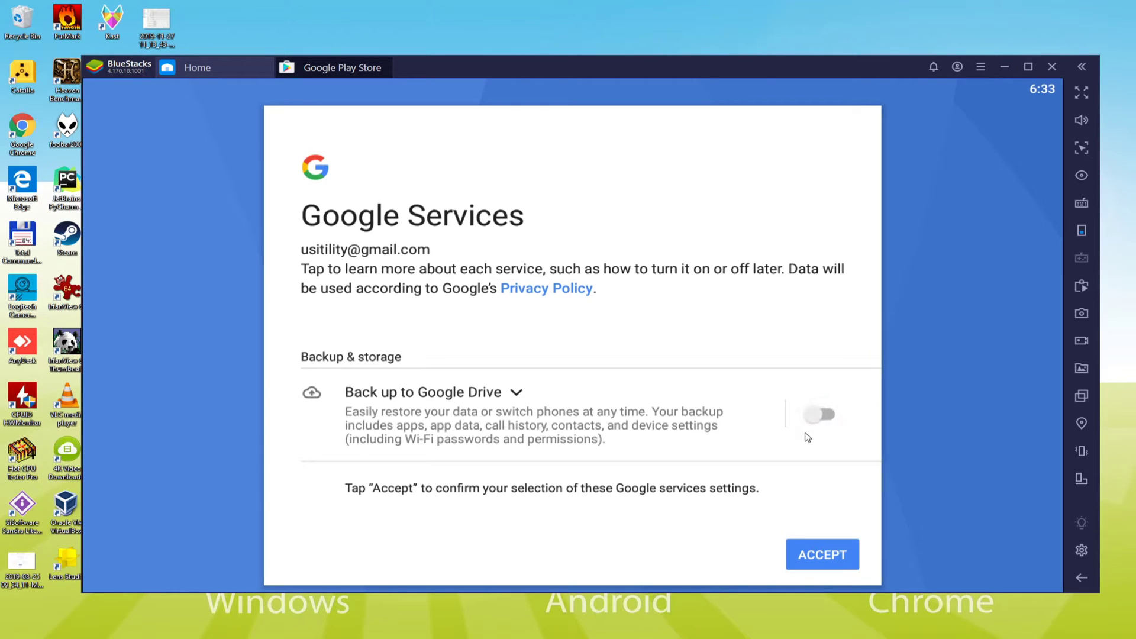
{"action": "left_click", "coordinate": [822, 556]}
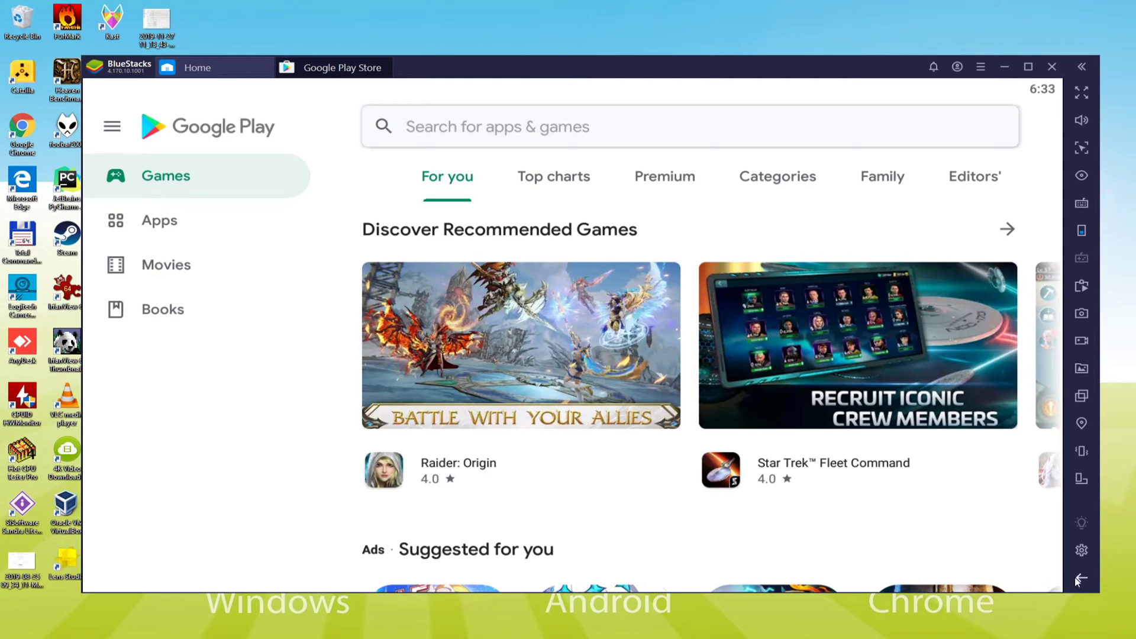
Step: Close the Play Store page to return Home, then reposition the BlueStacks window
{"action": "left_click", "coordinate": [1082, 578]}
{"action": "left_click_drag", "start_coordinate": [419, 70], "coordinate": [536, 57]}
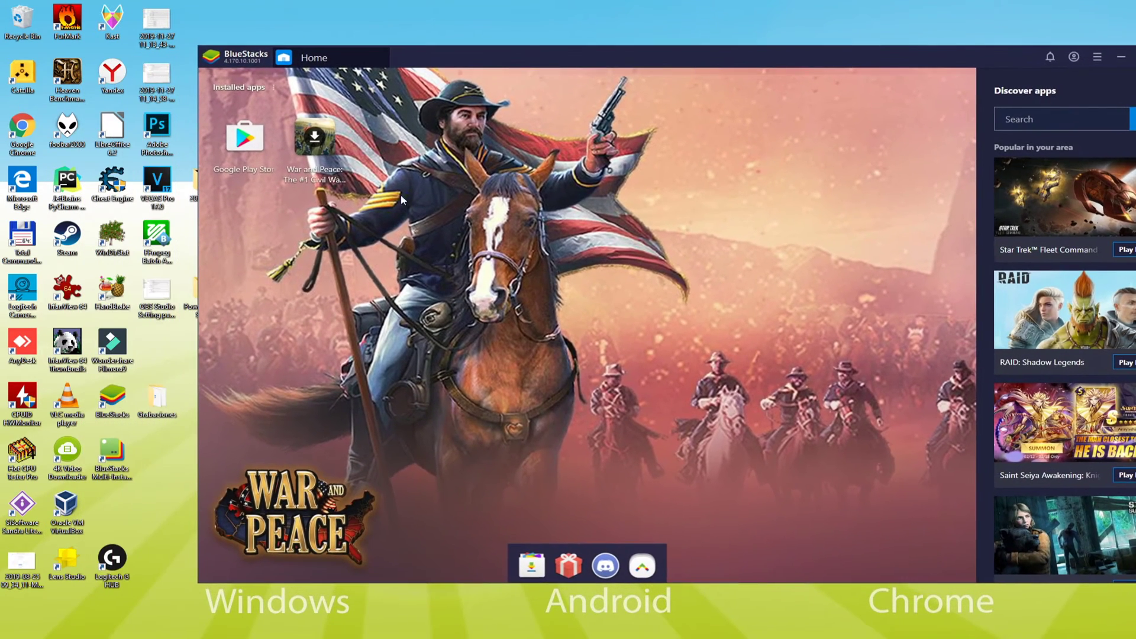
{"action": "left_click", "coordinate": [118, 408]}
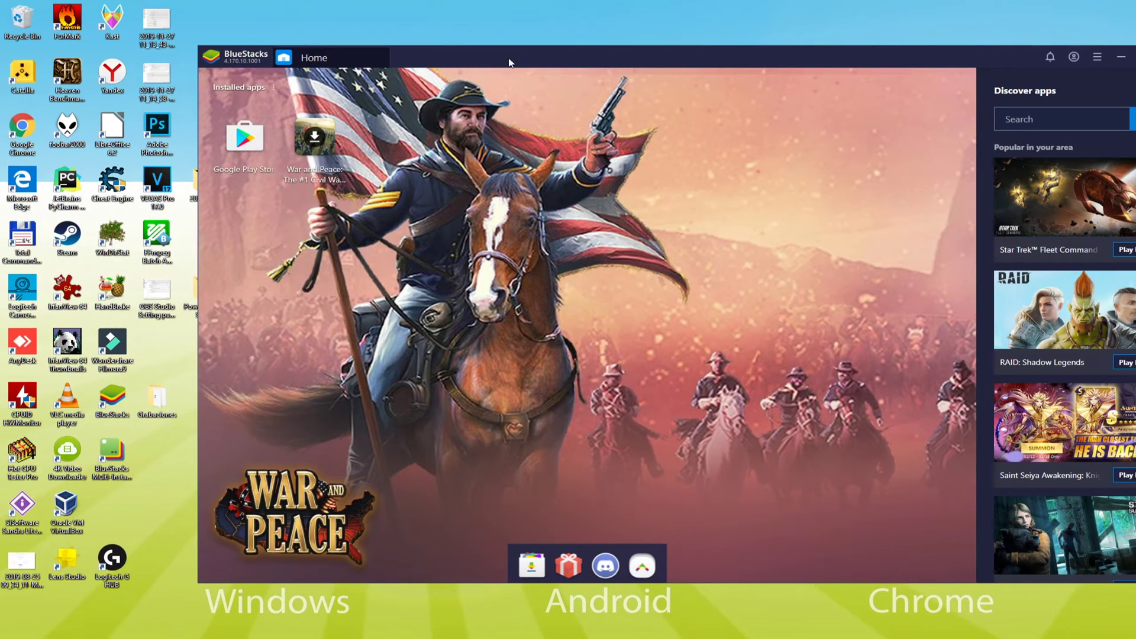
{"action": "left_click_drag", "start_coordinate": [509, 62], "coordinate": [426, 86]}
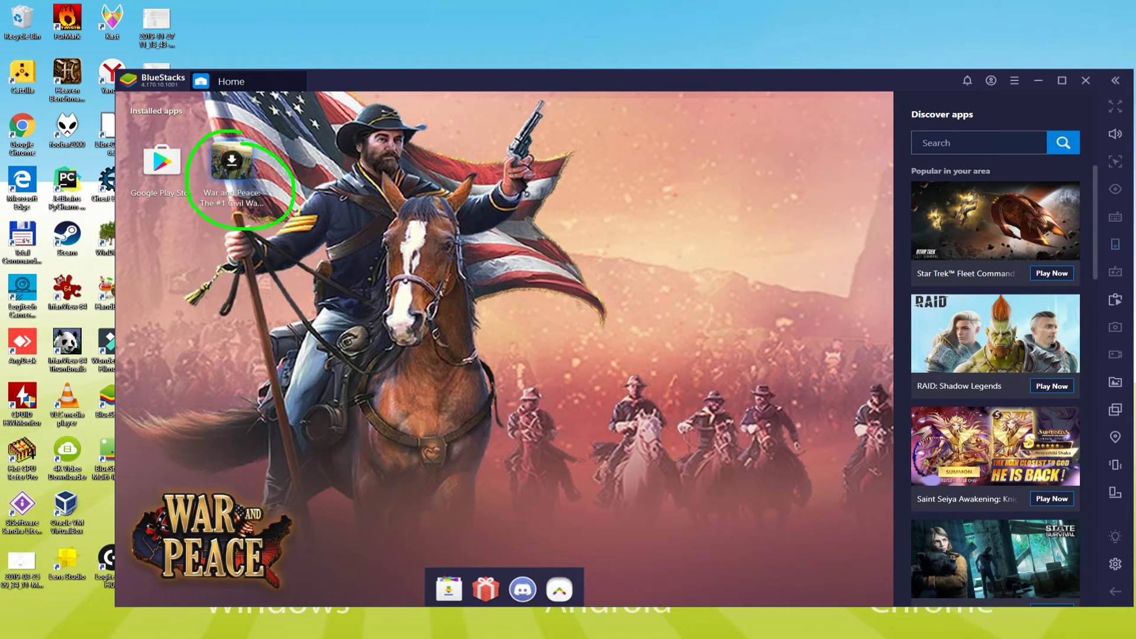
Step: Open the War and Peace Google Play page from Home and install the game
{"action": "left_click", "coordinate": [242, 167]}
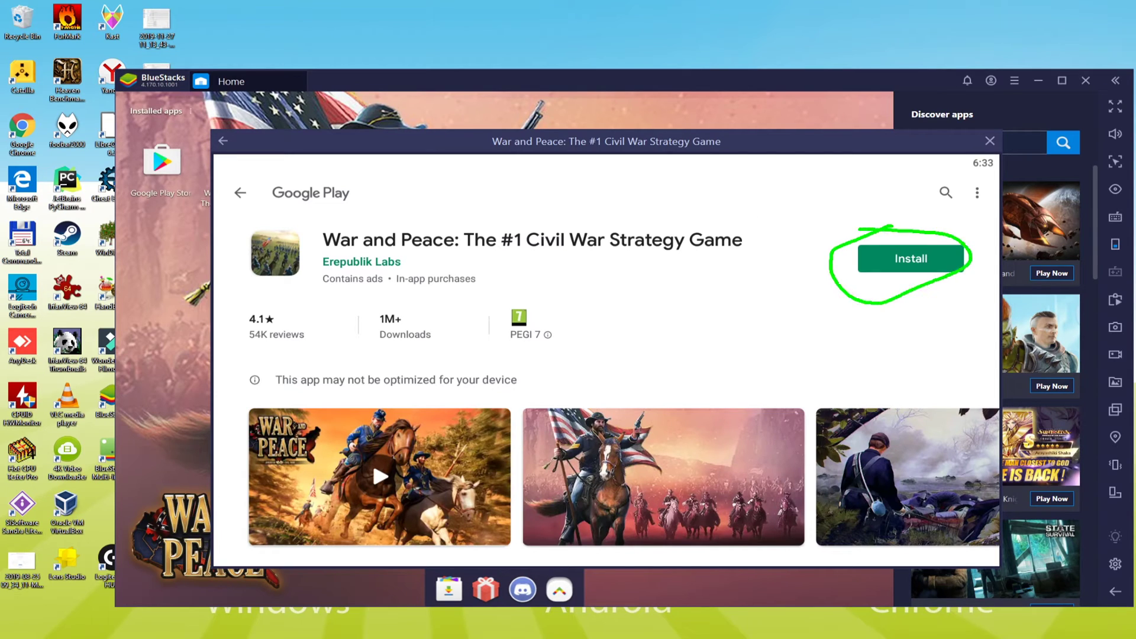
{"action": "left_click", "coordinate": [918, 257]}
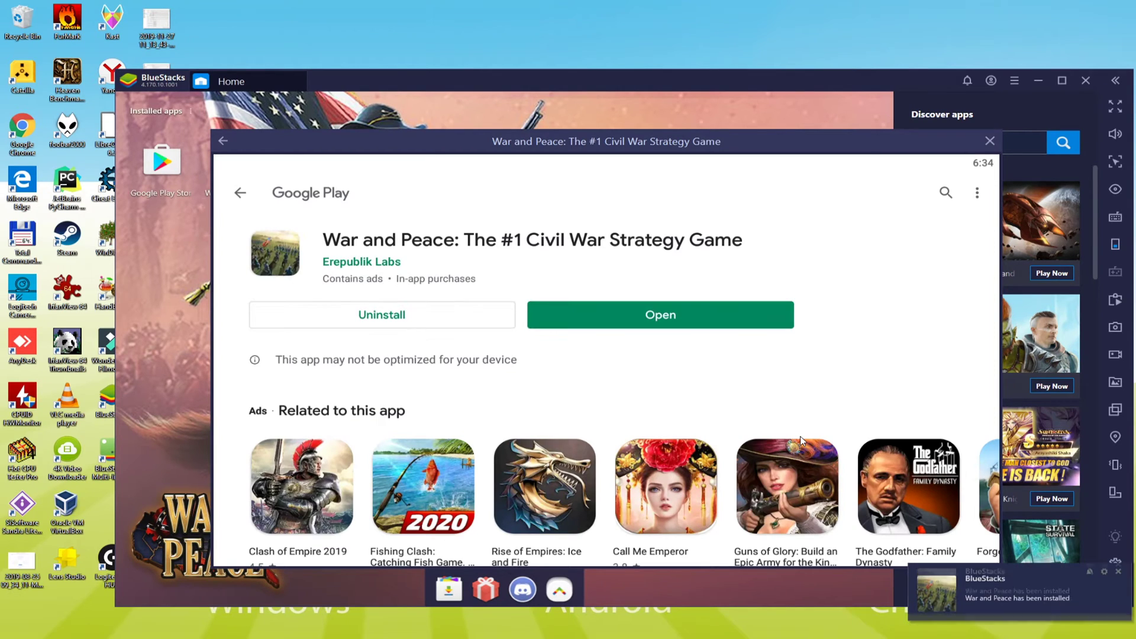
Step: Close the finished War and Peace store page and drag the BlueStacks window into place
{"action": "left_click", "coordinate": [991, 141]}
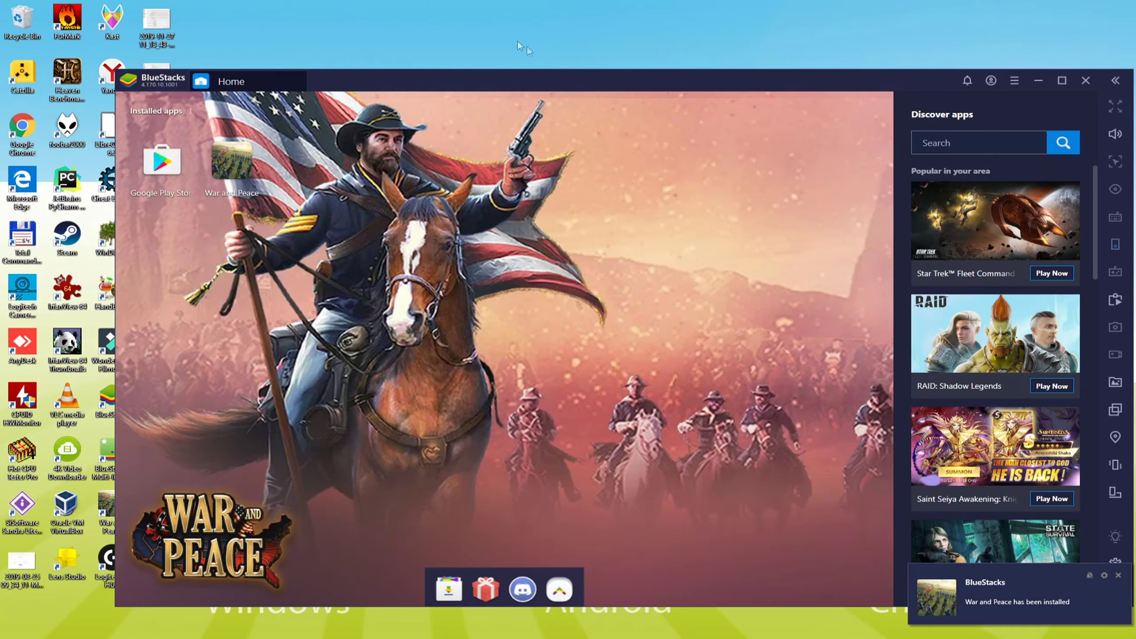
{"action": "left_click_drag", "start_coordinate": [495, 82], "coordinate": [560, 48]}
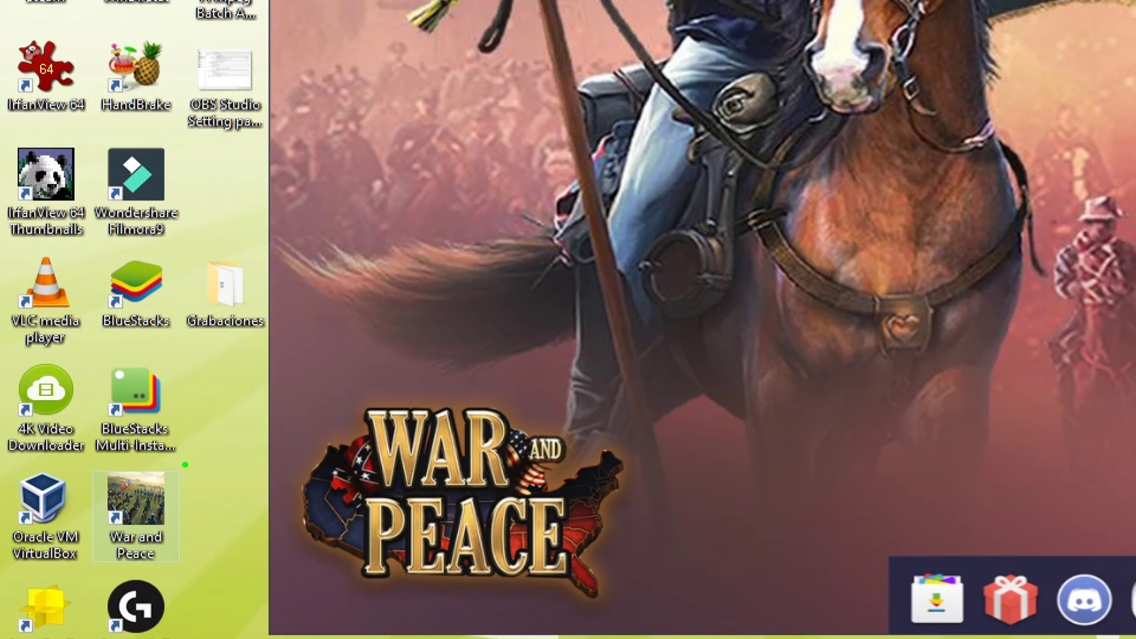
{"action": "mouse_move", "coordinate": [186, 465]}
{"action": "left_mouse_down"}
{"action": "mouse_move", "coordinate": [152, 455]}
{"action": "mouse_move", "coordinate": [82, 471]}
{"action": "mouse_move", "coordinate": [158, 573]}
{"action": "mouse_move", "coordinate": [181, 457]}
{"action": "left_mouse_up"}
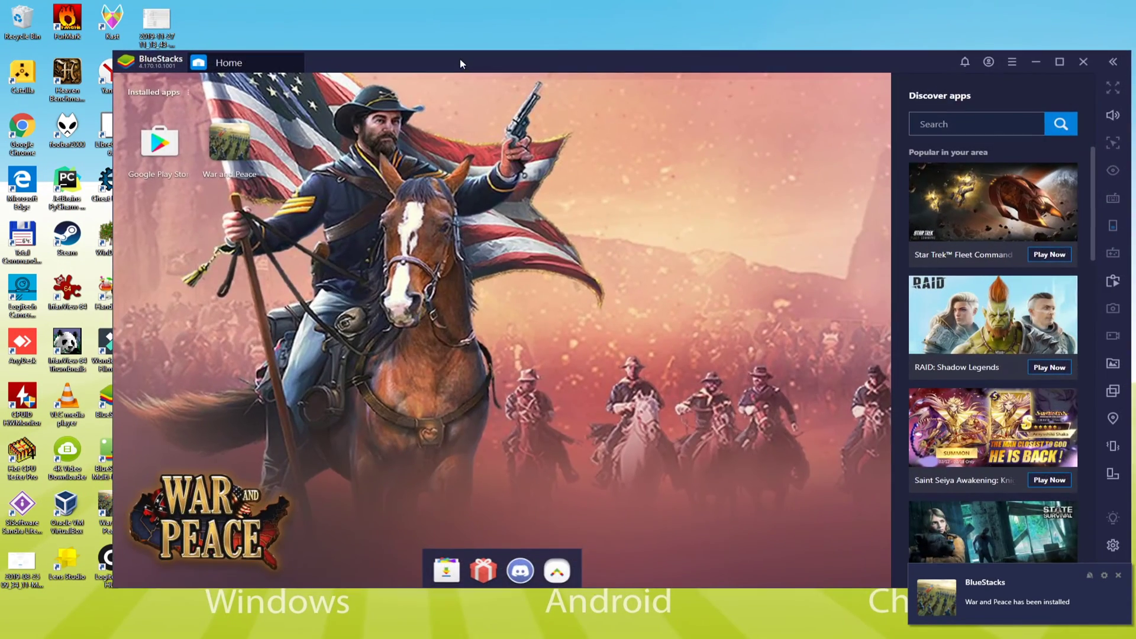
{"action": "left_click_drag", "start_coordinate": [460, 59], "coordinate": [469, 62]}
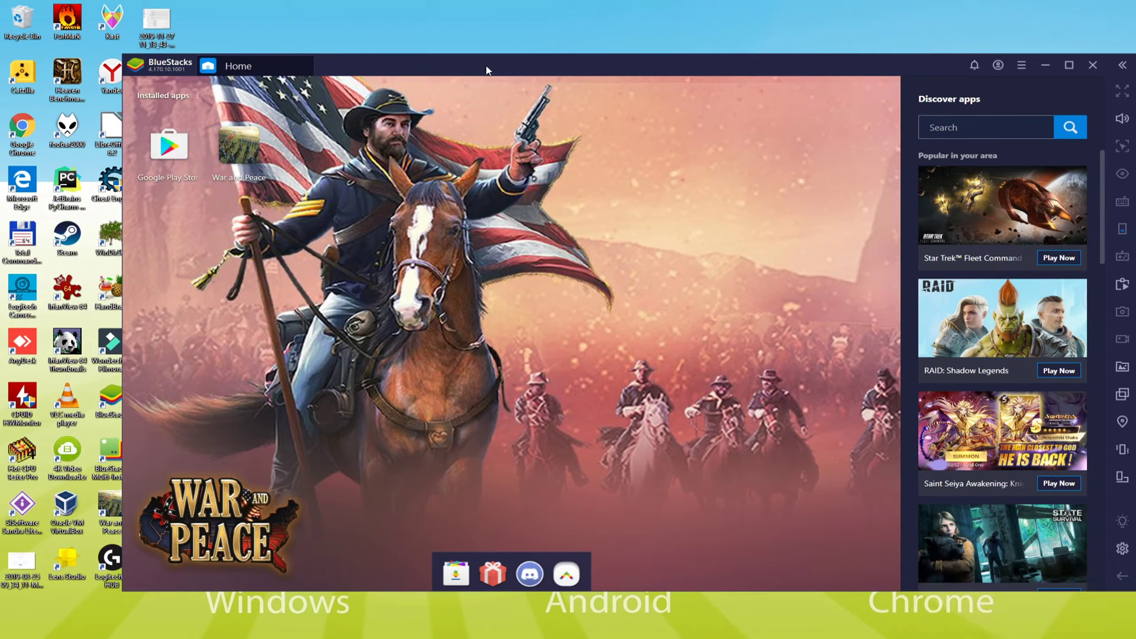
{"action": "left_click_drag", "start_coordinate": [470, 62], "coordinate": [414, 51]}
Step: Open War and Peace from its Google Play page, then view and dismiss the game controls panel
{"action": "left_click", "coordinate": [202, 147]}
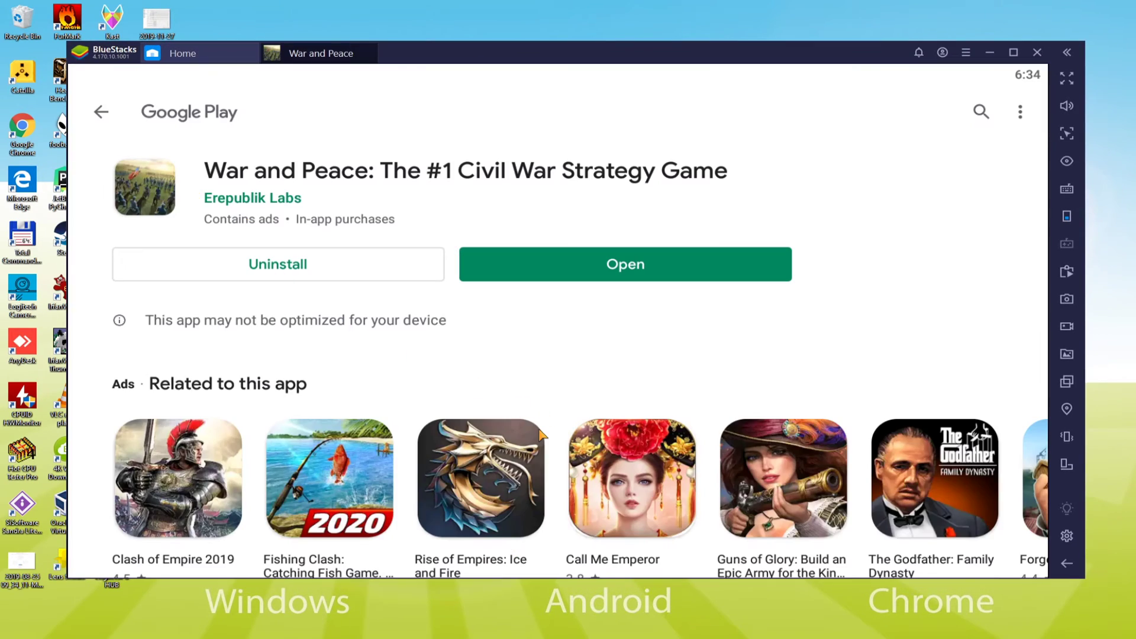
{"action": "left_click", "coordinate": [624, 264]}
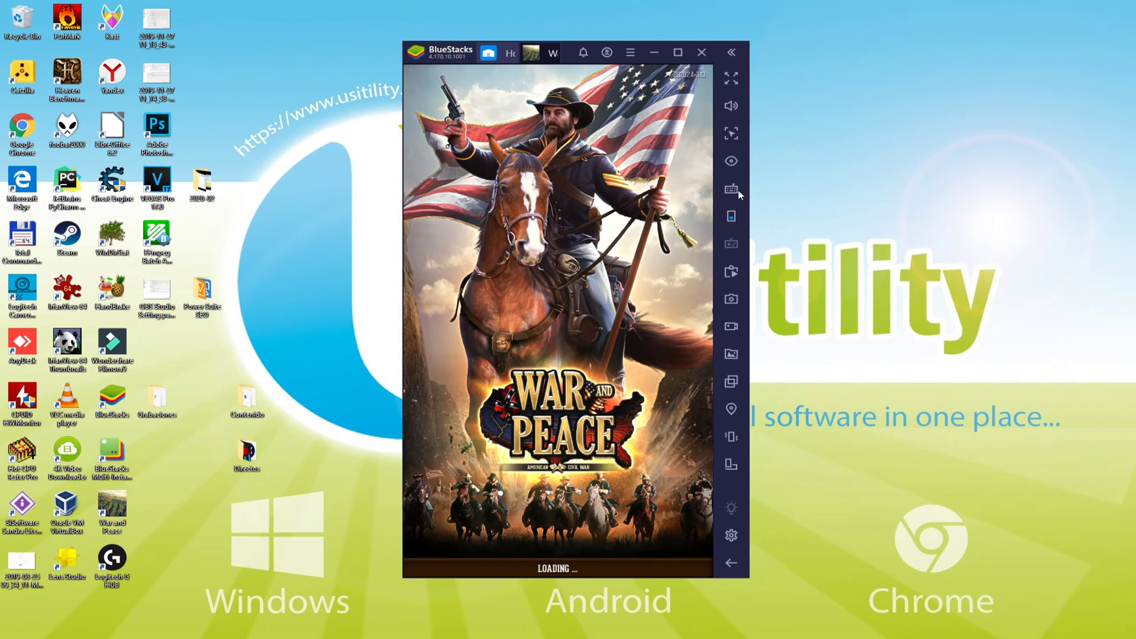
{"action": "left_click", "coordinate": [731, 189]}
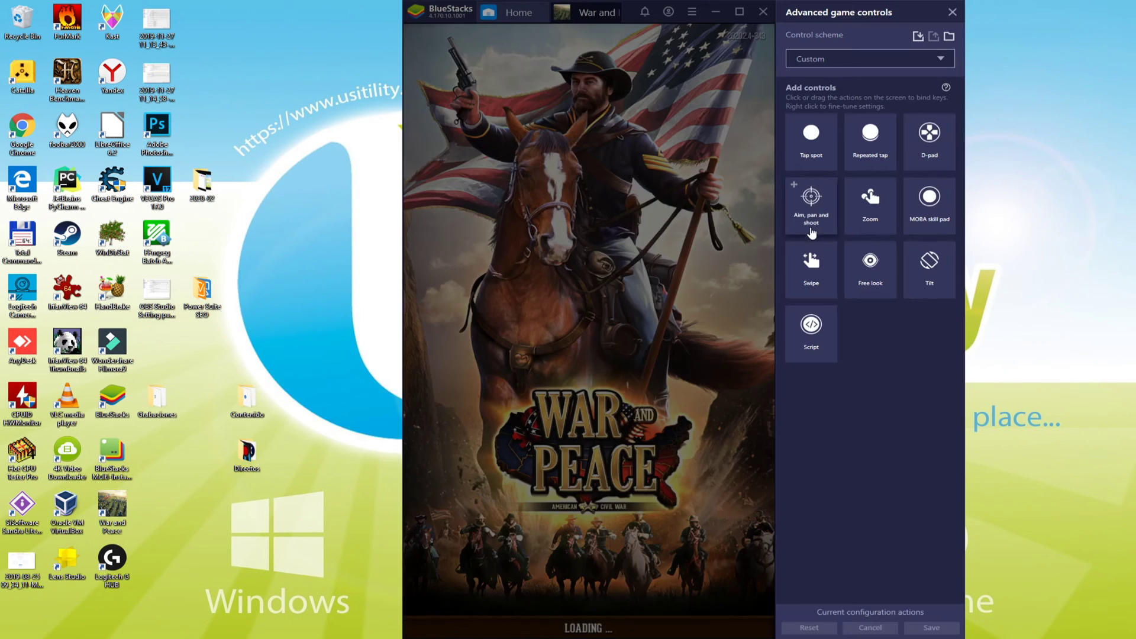
{"action": "left_click", "coordinate": [952, 12]}
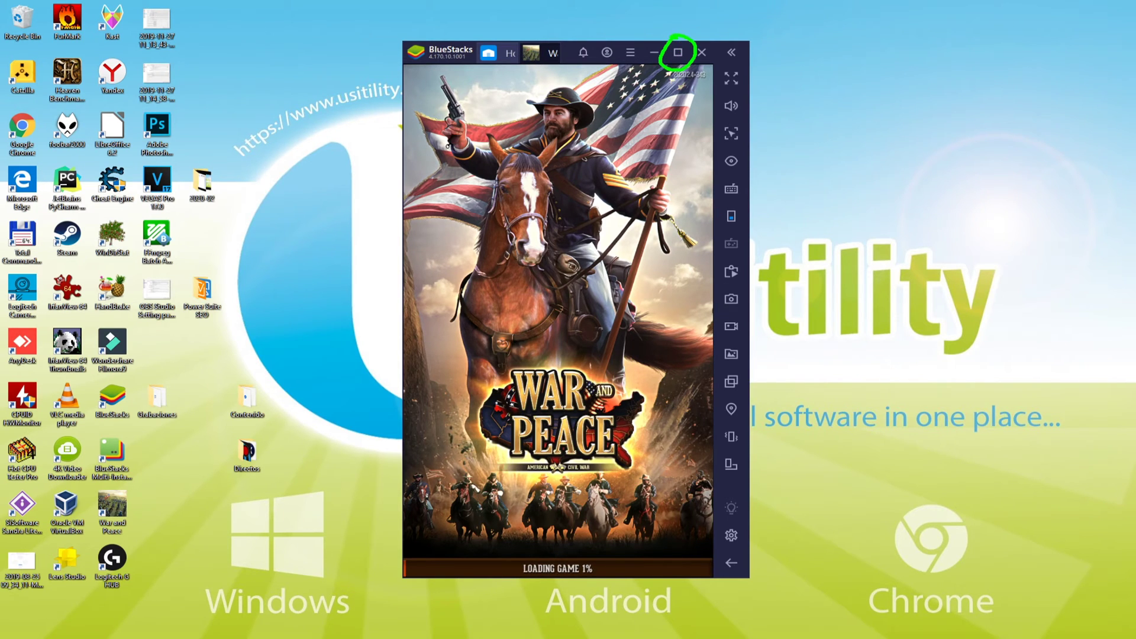
Step: Maximize the emulator, toggle full screen on and off with F11, then choose Pres. Lincoln as advisor
{"action": "left_click", "coordinate": [678, 52]}
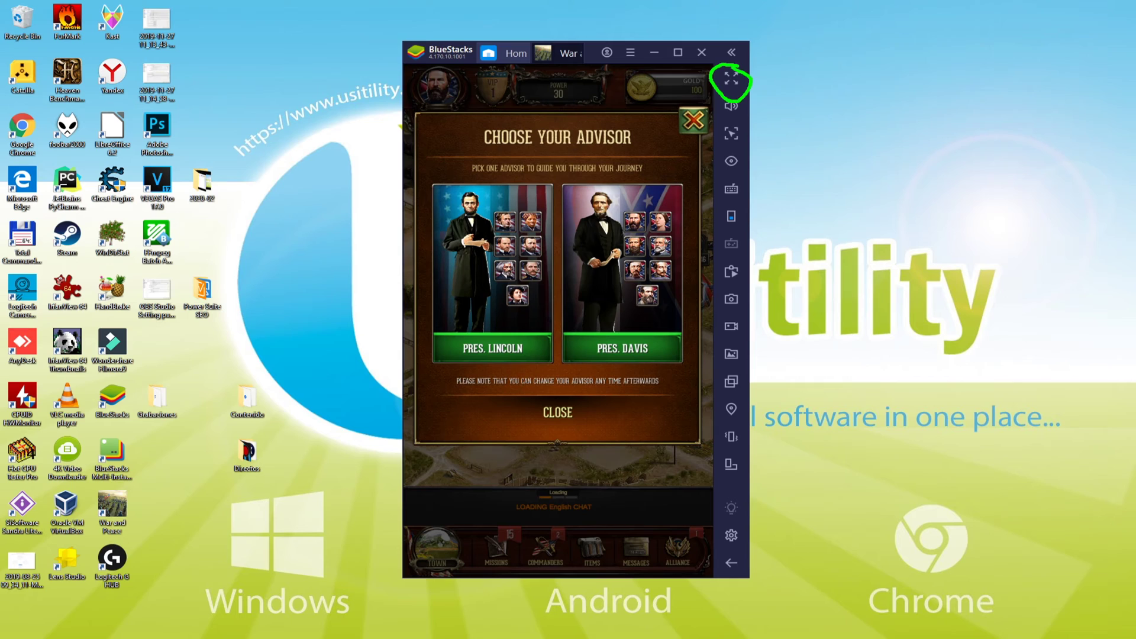
{"action": "left_click", "coordinate": [731, 79]}
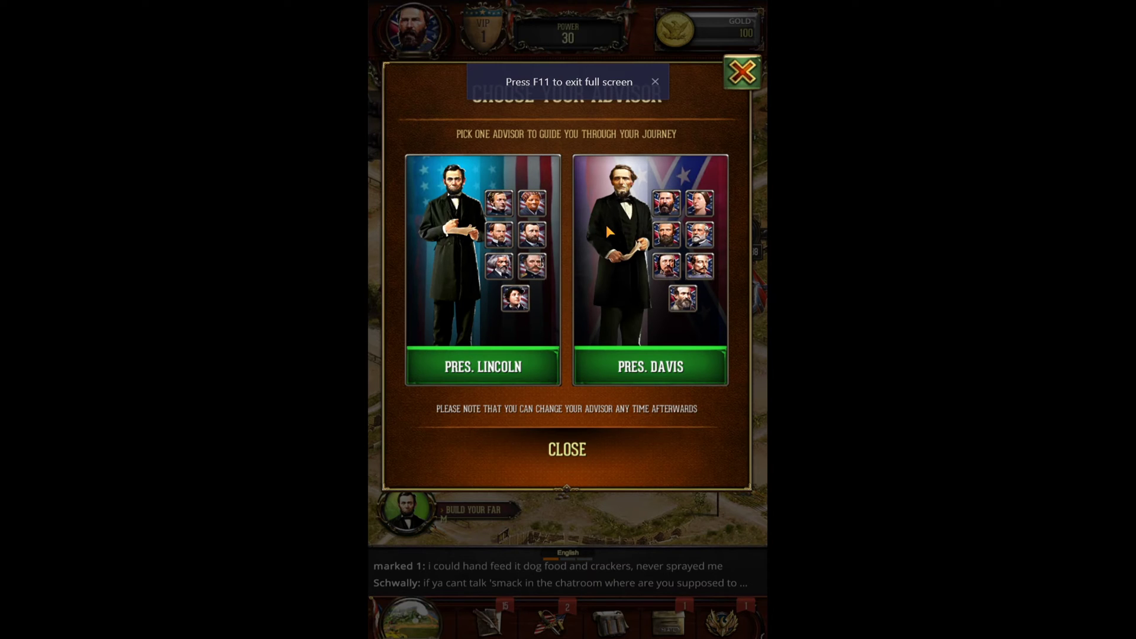
{"action": "key", "text": "F11"}
{"action": "left_click", "coordinate": [515, 361]}
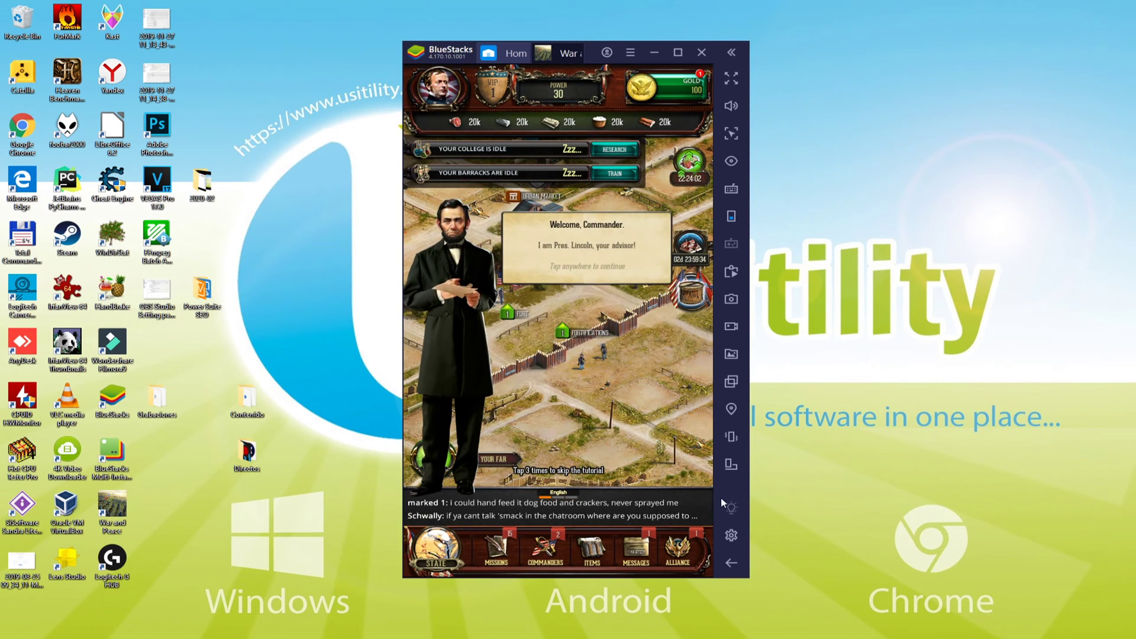
Step: Continue past Lincoln's welcome, then browse the Preferences language list and close Settings unchanged
{"action": "left_click", "coordinate": [613, 389]}
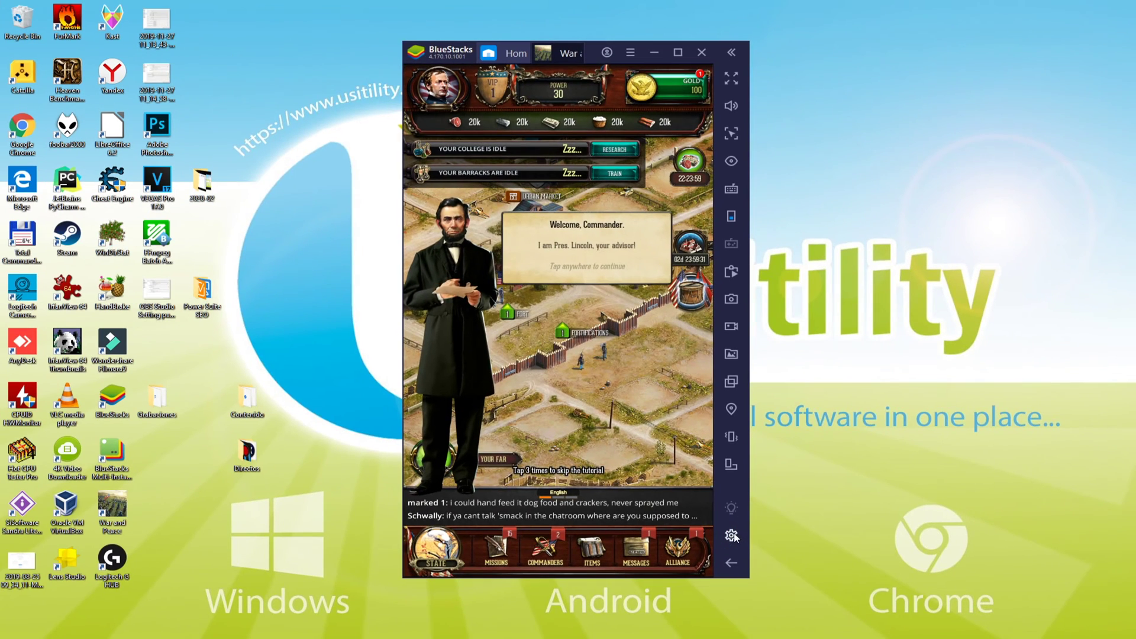
{"action": "left_click", "coordinate": [732, 535]}
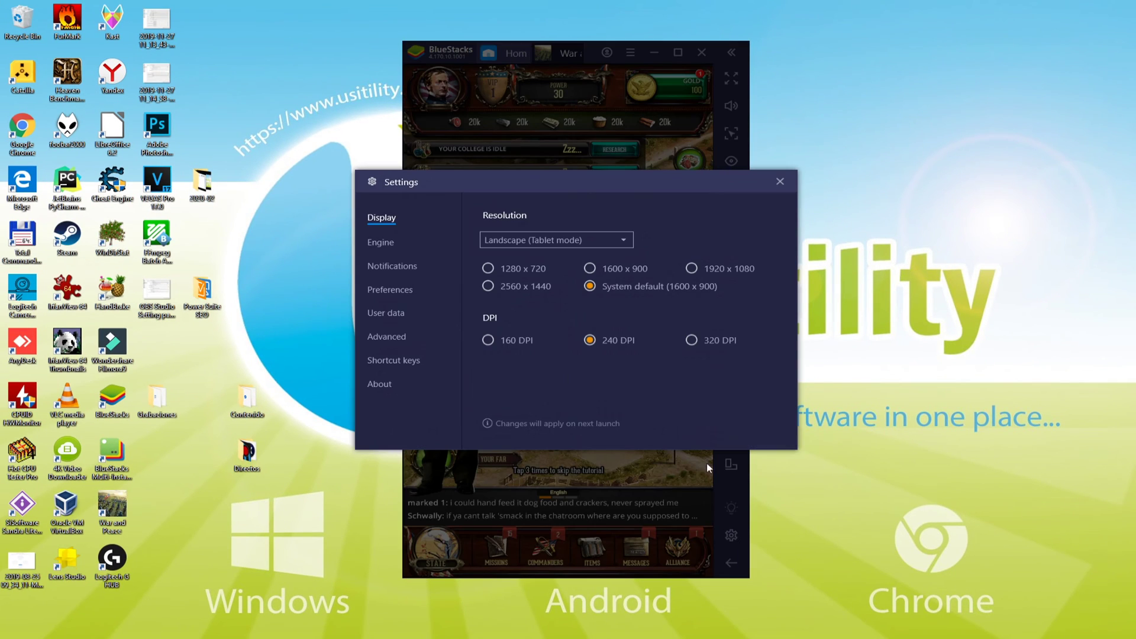
{"action": "left_click", "coordinate": [393, 290]}
{"action": "left_click", "coordinate": [533, 239]}
{"action": "left_click", "coordinate": [601, 328]}
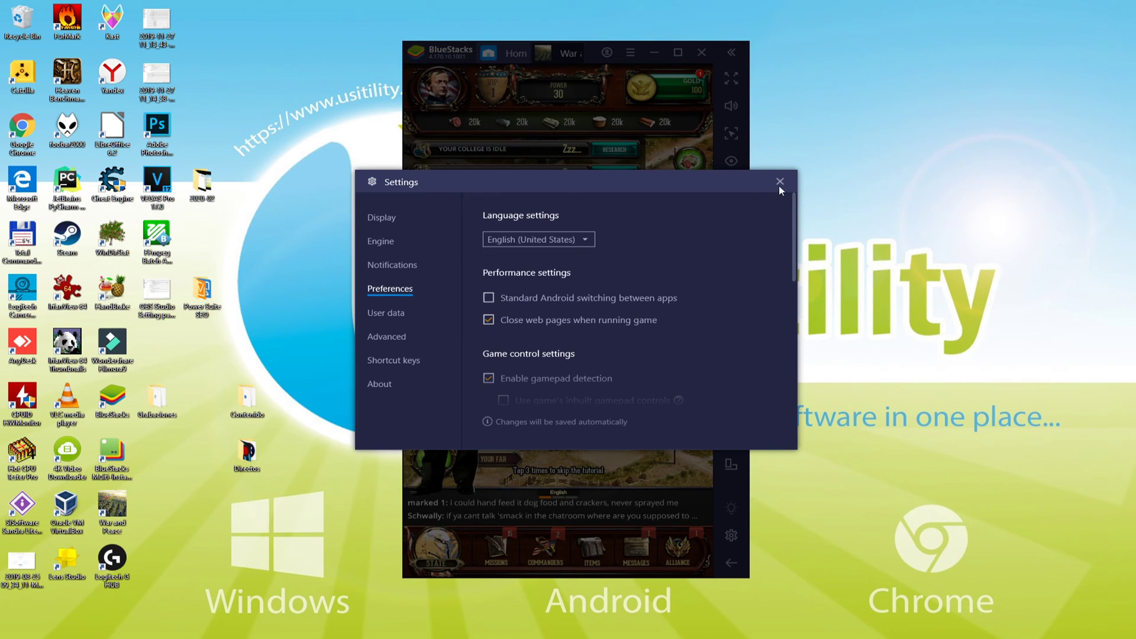
{"action": "left_click", "coordinate": [780, 182]}
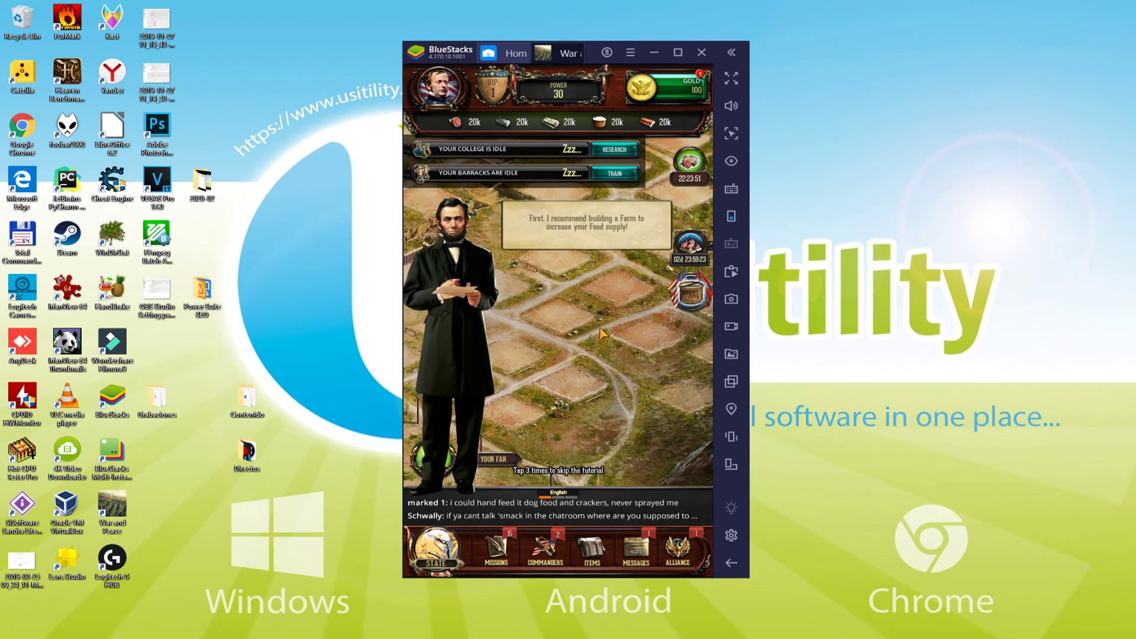
Step: Build a Farm for free on the empty plot
{"action": "left_click", "coordinate": [565, 327]}
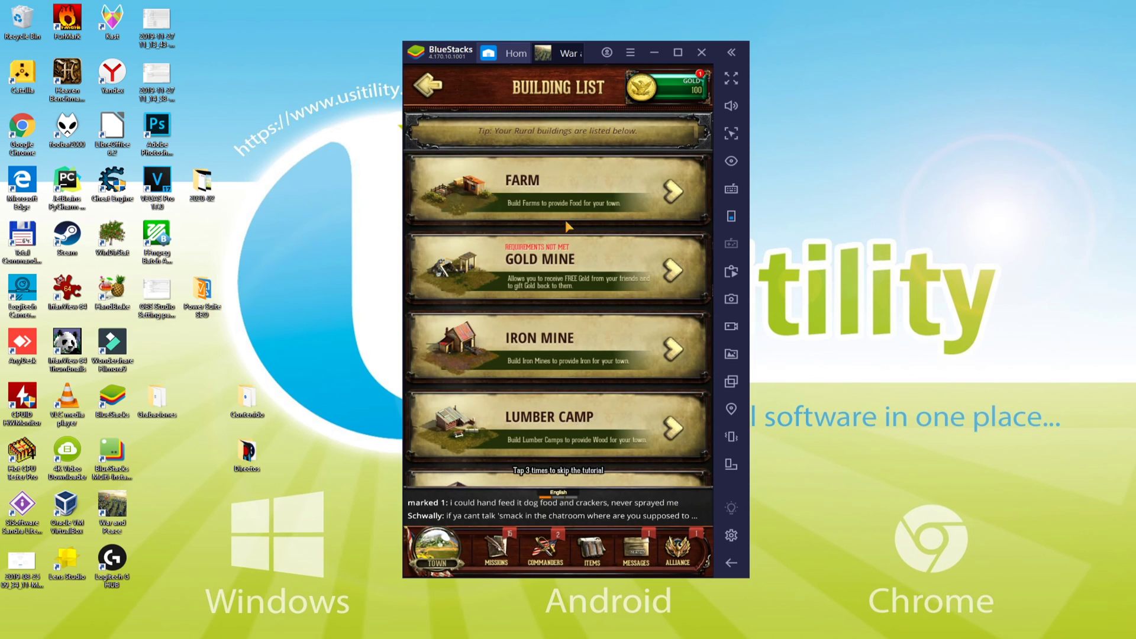
{"action": "left_click", "coordinate": [573, 207]}
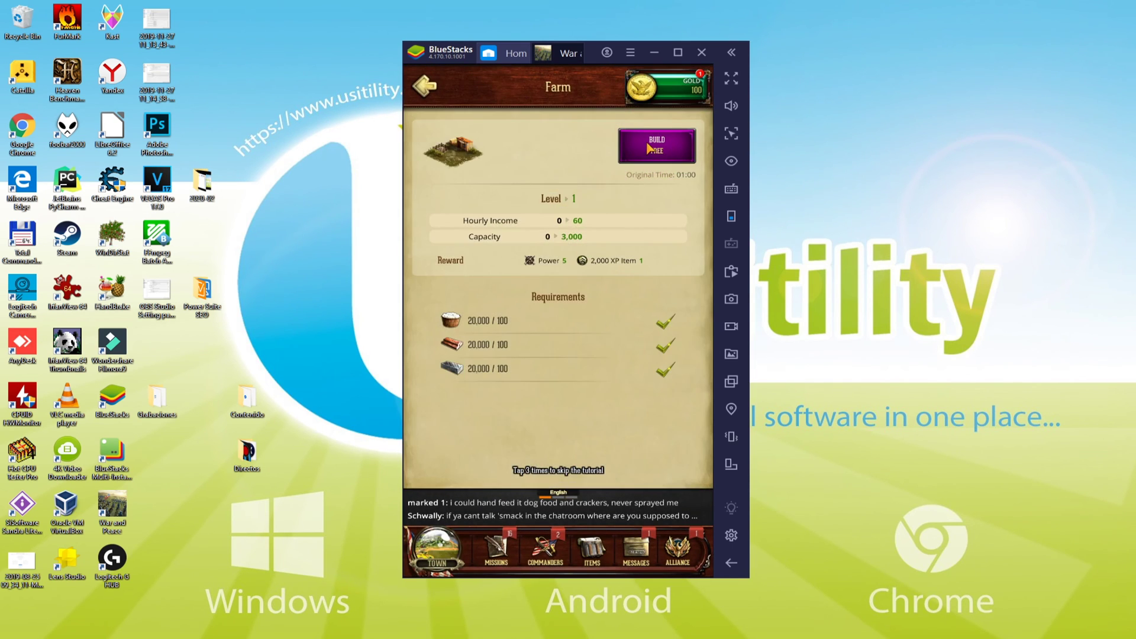
{"action": "left_click", "coordinate": [651, 148]}
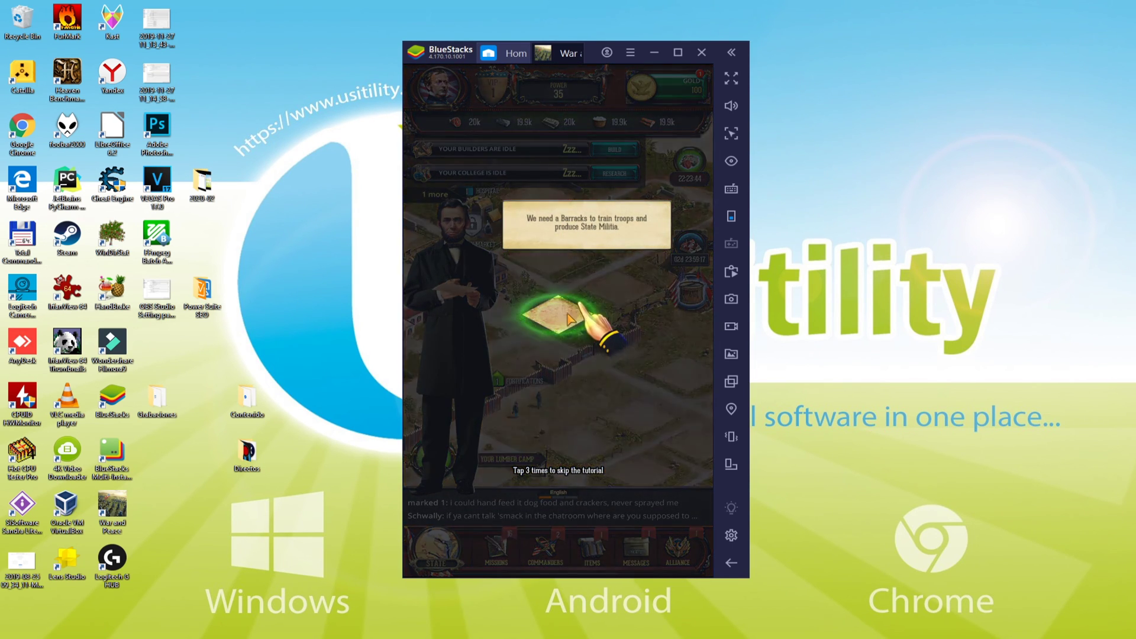
Step: Build a free Barracks on the next plot and select State Militia for training
{"action": "left_click", "coordinate": [567, 318]}
{"action": "left_click", "coordinate": [549, 355]}
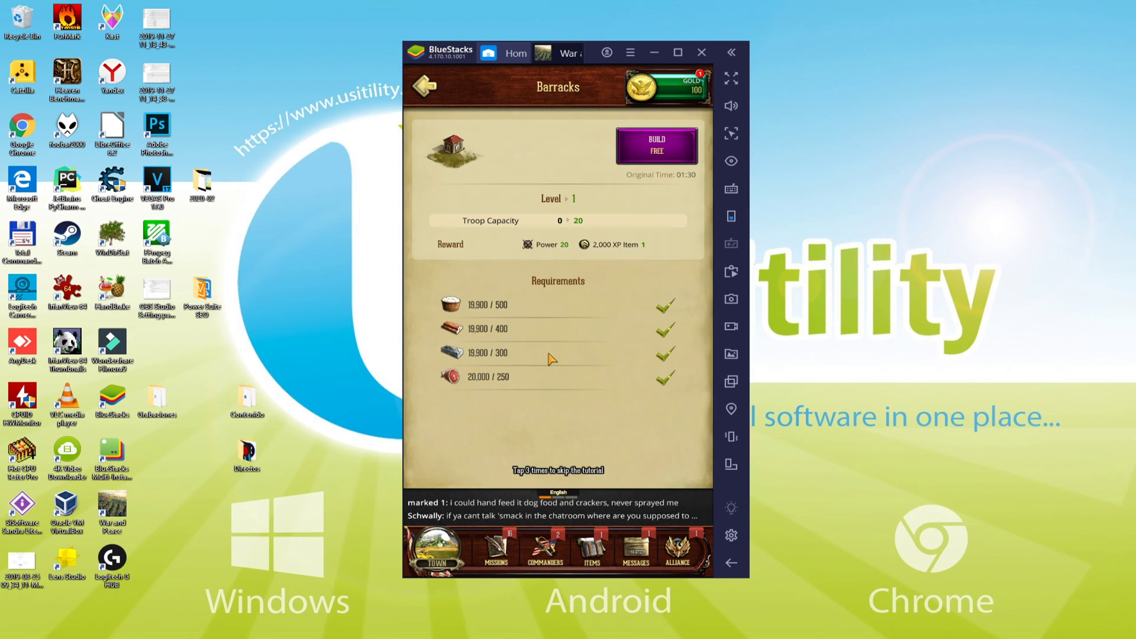
{"action": "left_click", "coordinate": [657, 148]}
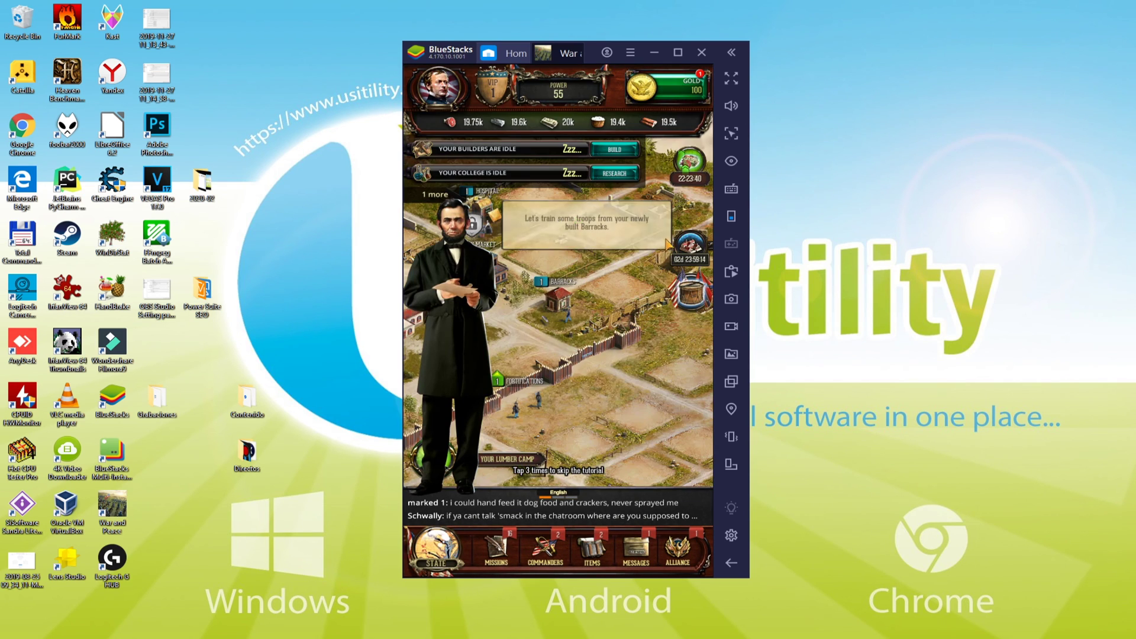
{"action": "left_click", "coordinate": [608, 304]}
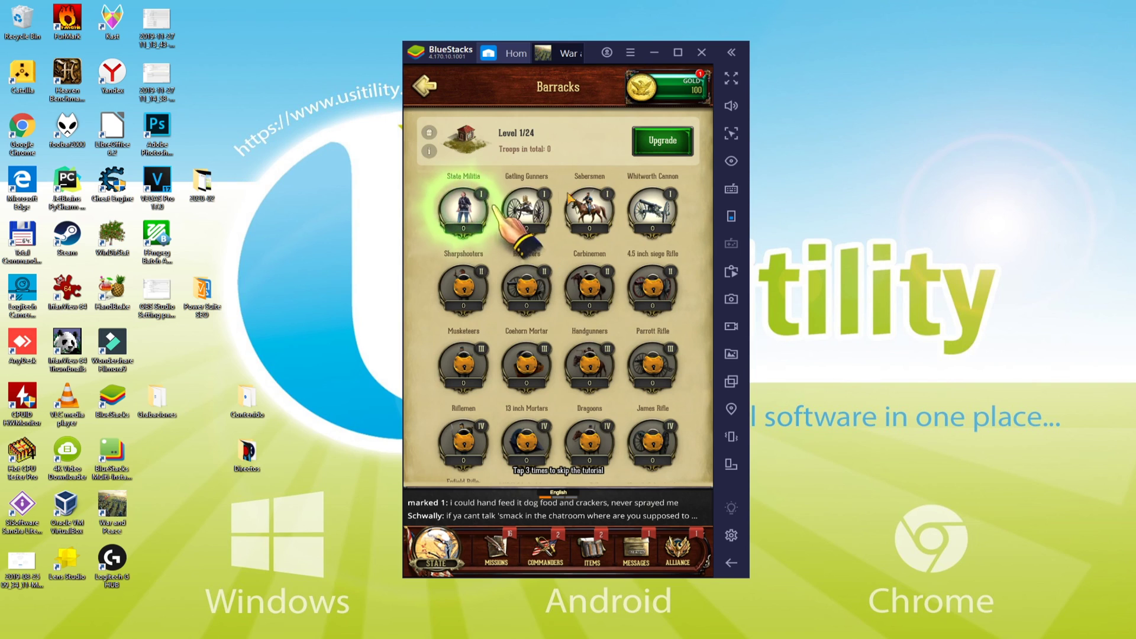
{"action": "left_click", "coordinate": [476, 213]}
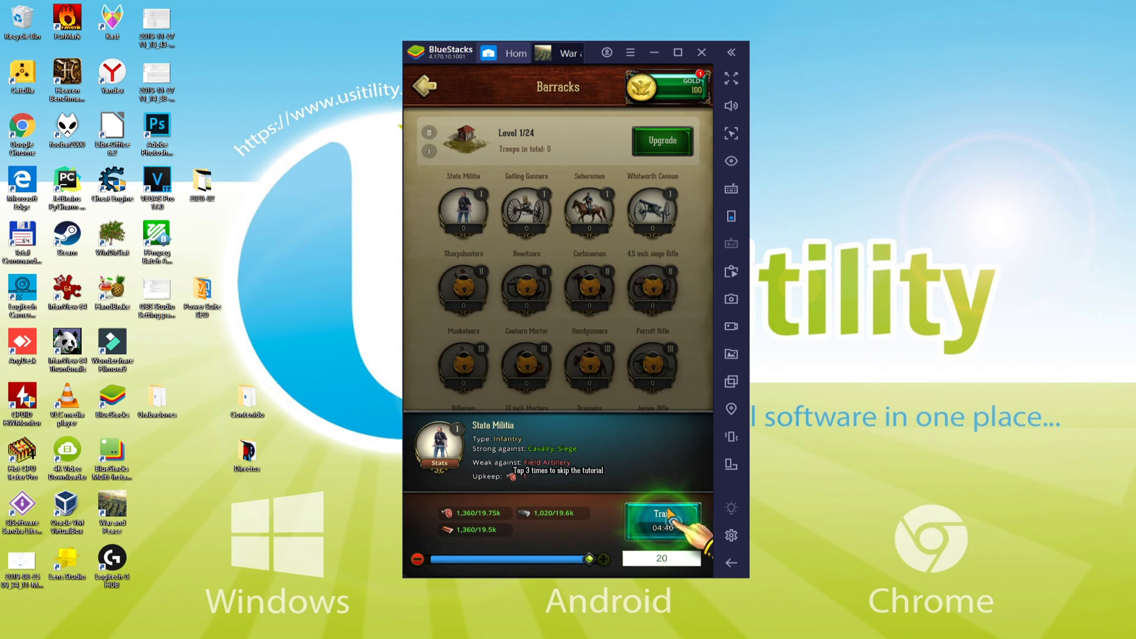